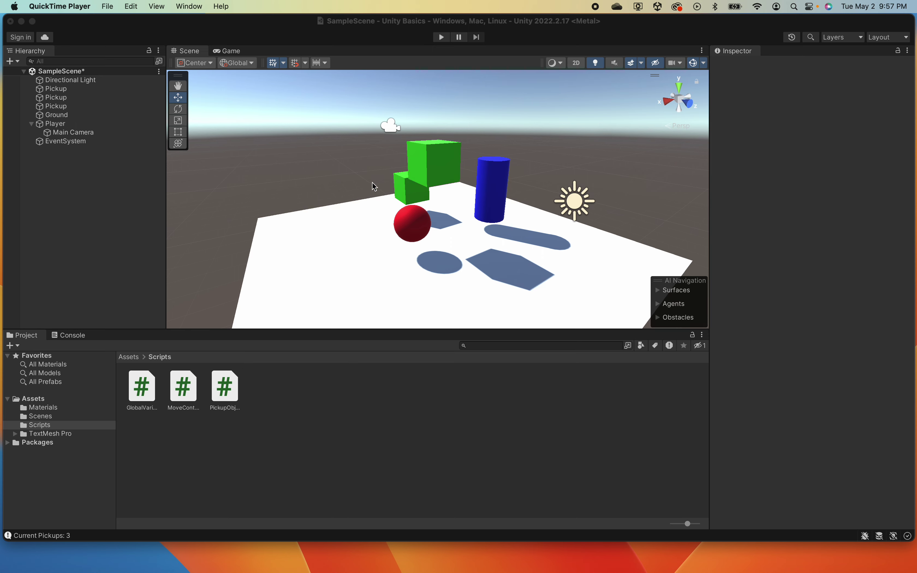
Switch the Scene view to 2D mode
{"action": "scroll", "coordinate": [471, 224], "scroll_direction": "up", "scroll_amount": 2}
{"action": "left_click", "coordinate": [472, 224]}
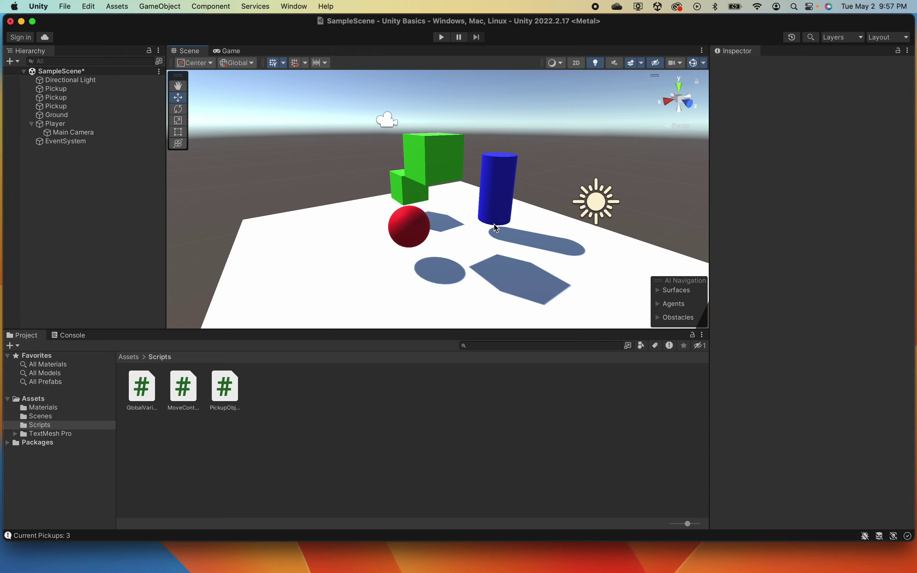
{"action": "mouse_move", "coordinate": [460, 194]}
{"action": "left_mouse_down", "text": "alt"}
{"action": "mouse_move", "coordinate": [575, 210]}
{"action": "mouse_move", "coordinate": [414, 190]}
{"action": "mouse_move", "coordinate": [477, 189]}
{"action": "left_mouse_up", "text": "alt"}
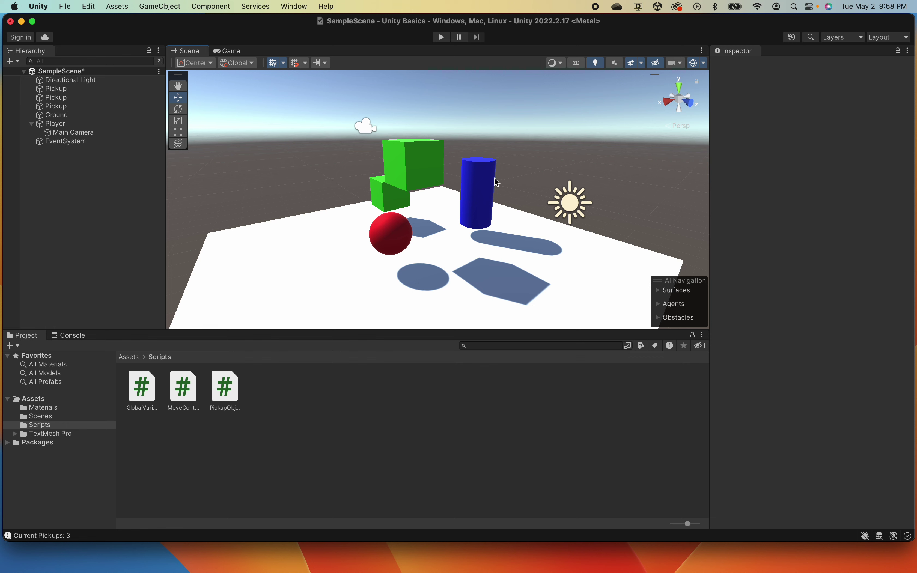
{"action": "left_click", "coordinate": [577, 64]}
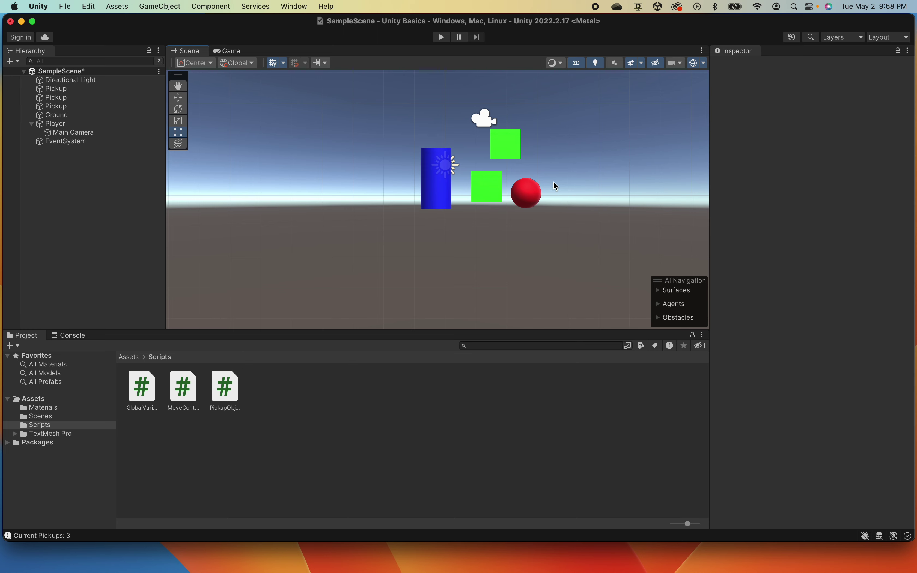
Add a TextMeshPro UI text object to the scene and name it "Total Pickups"
{"action": "left_click", "coordinate": [161, 6]}
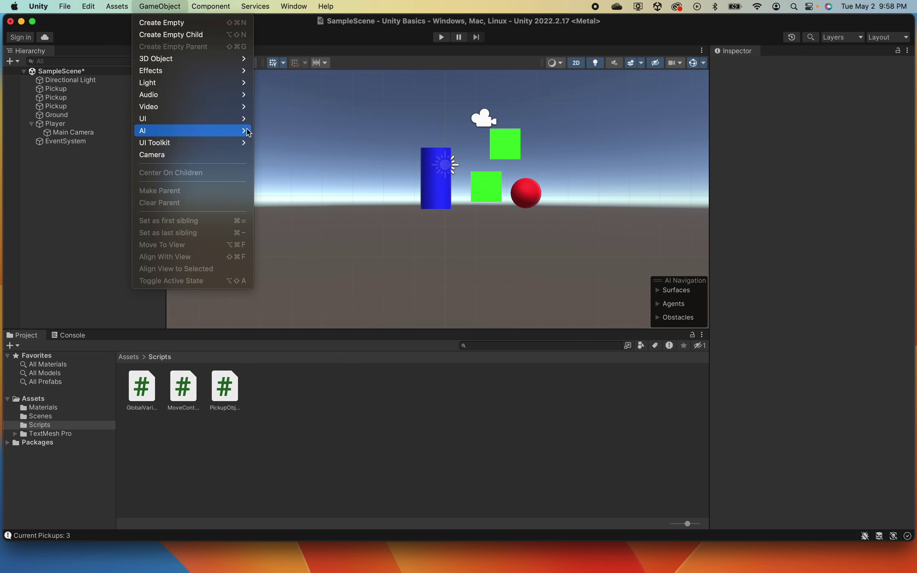
{"action": "mouse_move", "coordinate": [245, 118]}
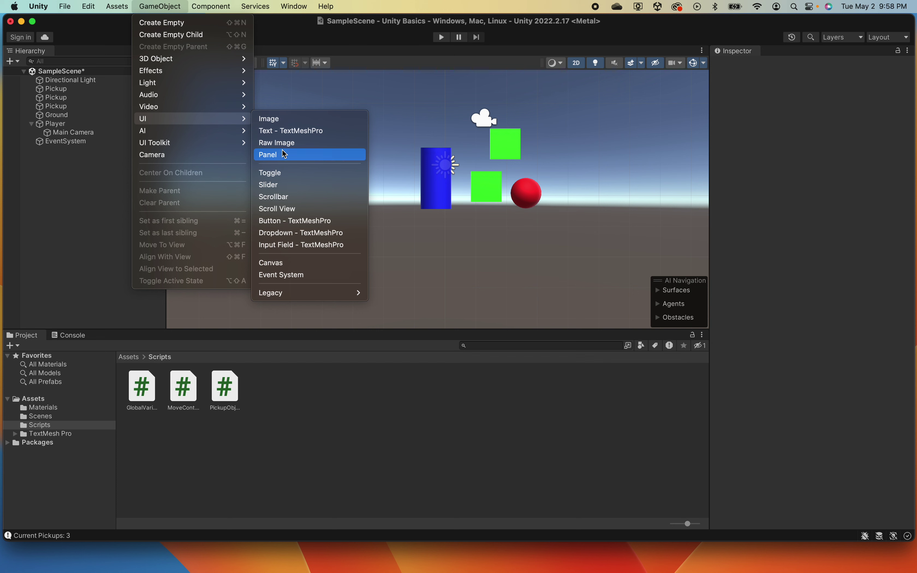
{"action": "left_click", "coordinate": [300, 134]}
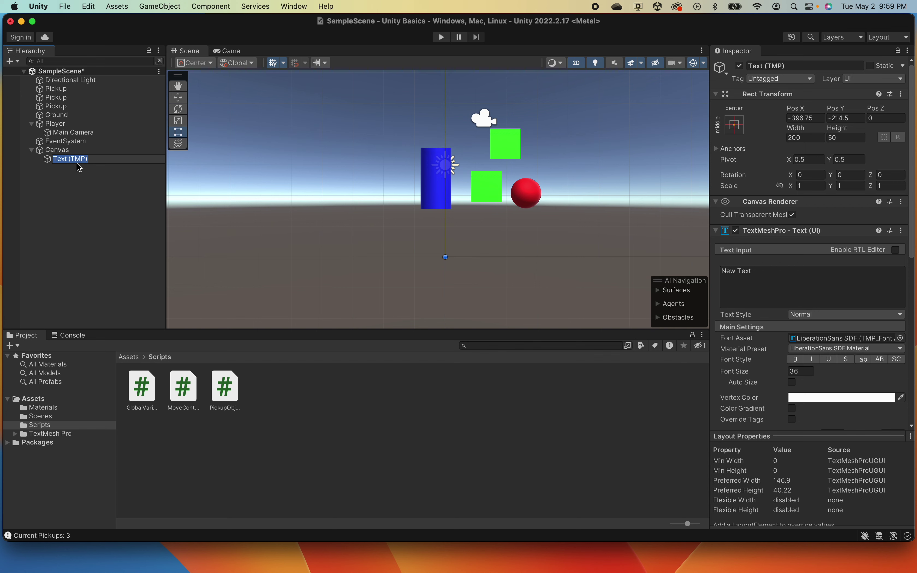
{"action": "type", "text": "TotalPickups"}
{"action": "key", "text": "Return"}
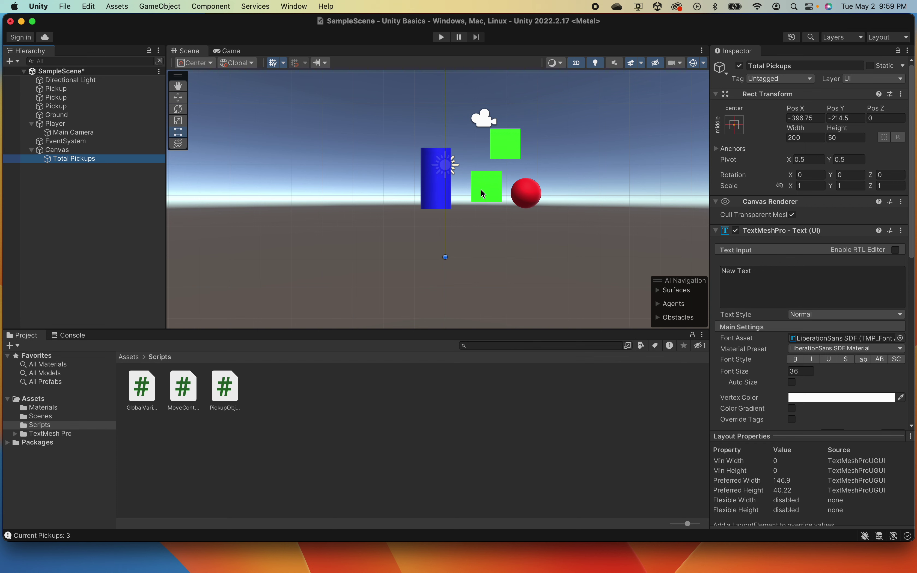
Frame the canvas in the Scene view and move the Total Pickups text above the canvas centre, to about X 17, Y 81
{"action": "left_click", "coordinate": [58, 151]}
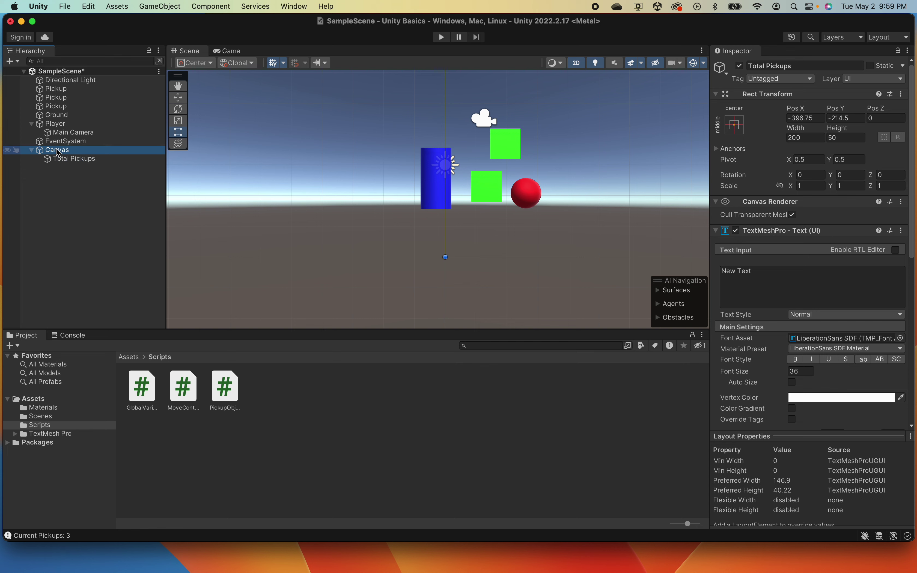
{"action": "double_click", "coordinate": [60, 152]}
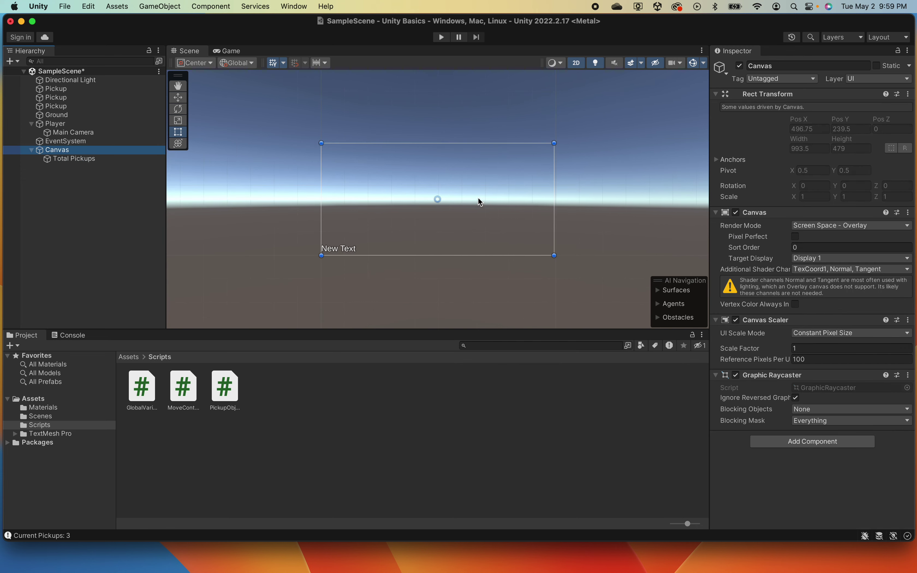
{"action": "scroll", "coordinate": [440, 201], "scroll_direction": "up", "scroll_amount": 3}
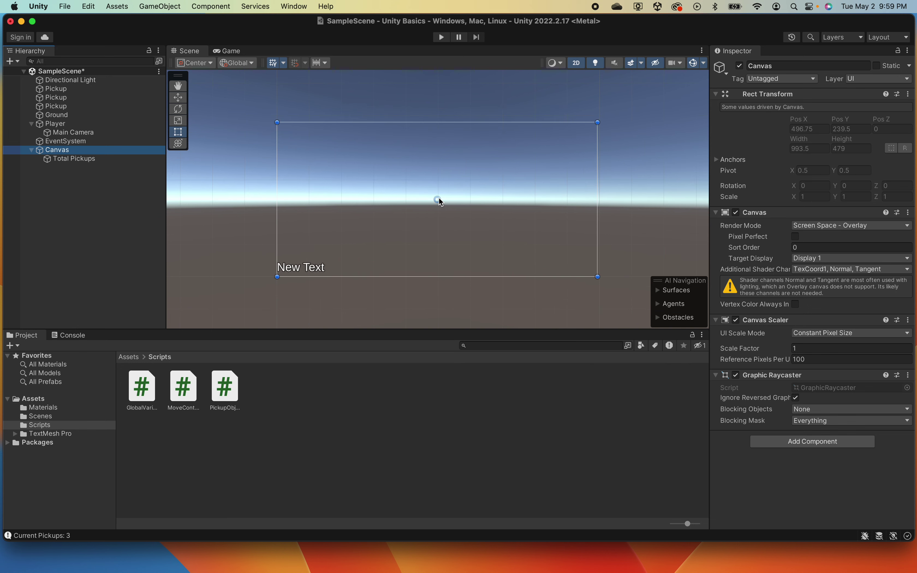
{"action": "scroll", "coordinate": [439, 201], "scroll_direction": "up", "scroll_amount": 3}
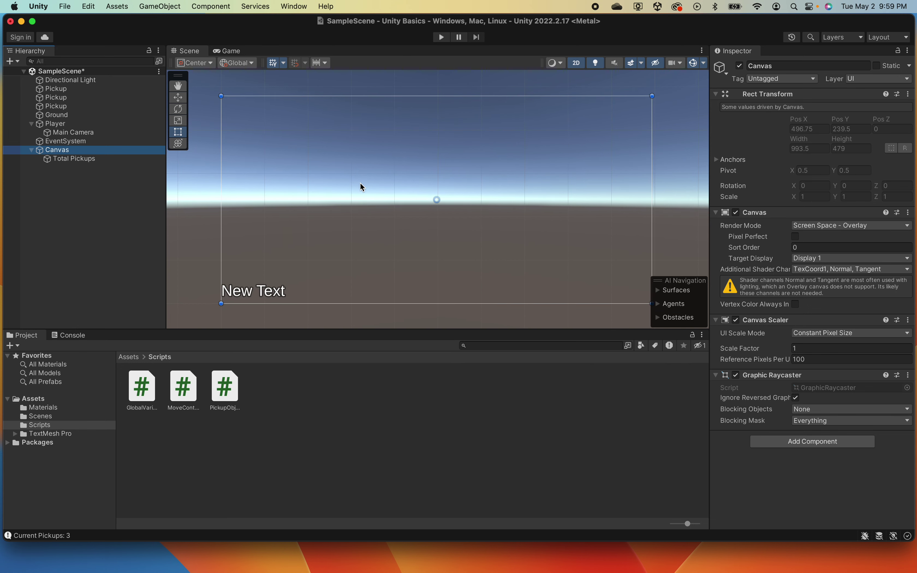
{"action": "left_click", "coordinate": [72, 159]}
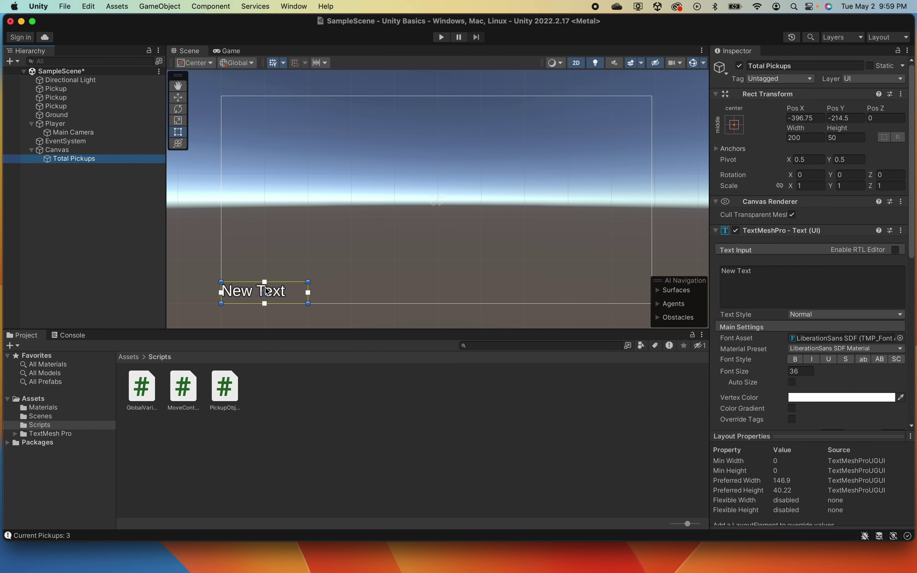
{"action": "left_click_drag", "start_coordinate": [268, 291], "coordinate": [446, 165]}
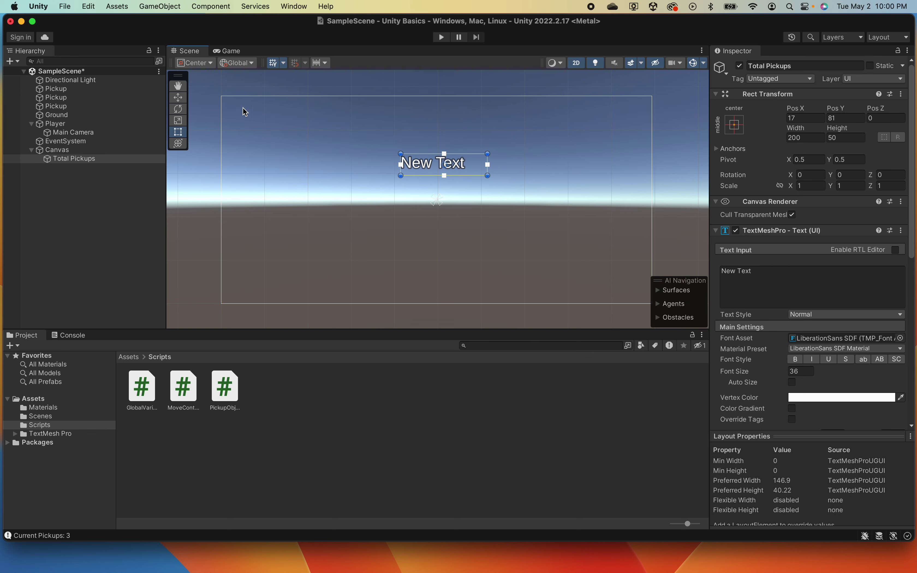
Reselect the Total Pickups text with the Rect tool and reposition it to about X 16, Y 67
{"action": "left_click", "coordinate": [178, 97]}
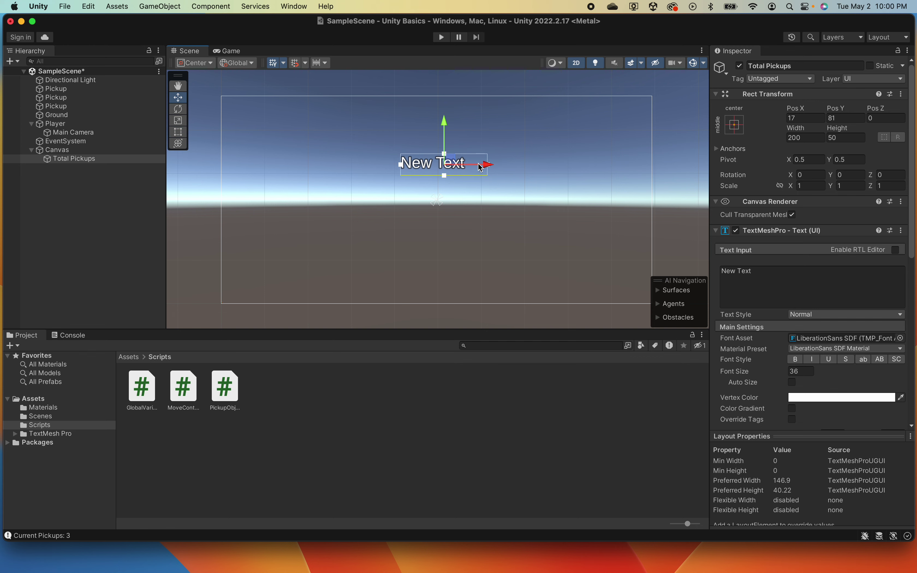
{"action": "left_click", "coordinate": [436, 186]}
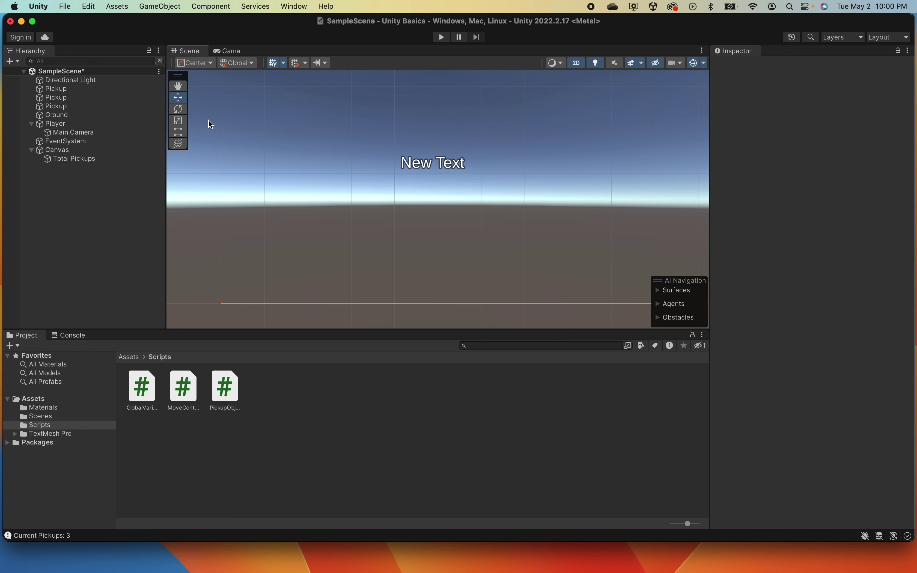
{"action": "key", "text": "t"}
{"action": "left_click", "coordinate": [453, 162]}
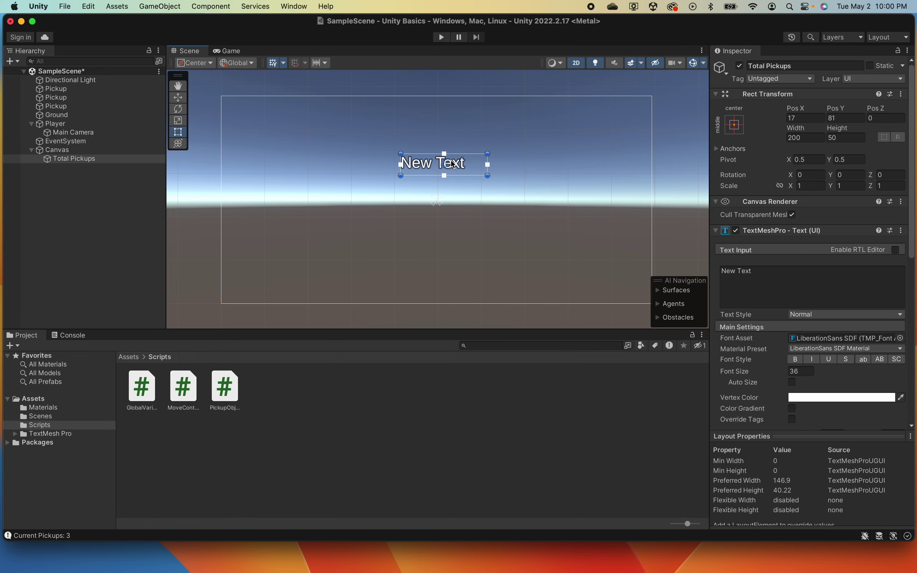
{"action": "left_click_drag", "start_coordinate": [453, 161], "coordinate": [441, 189]}
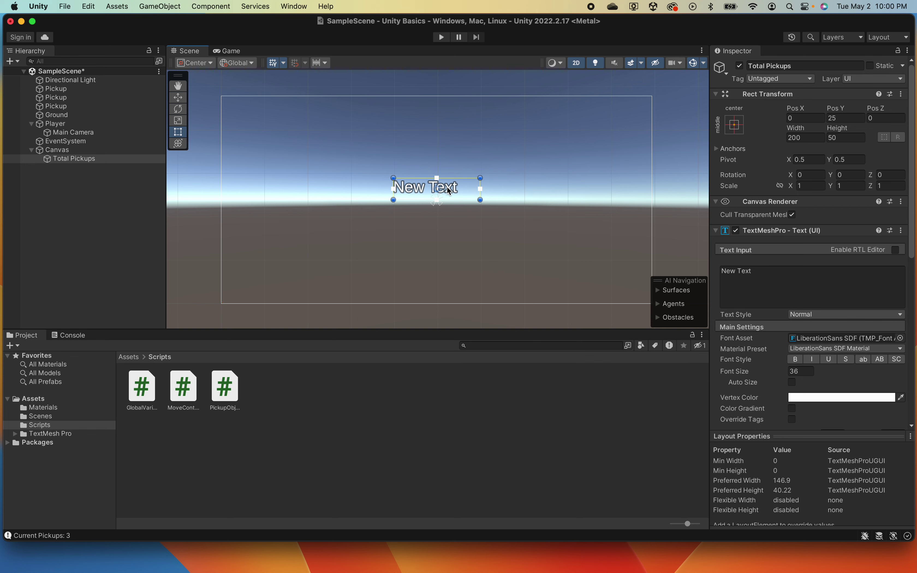
{"action": "left_click_drag", "start_coordinate": [451, 189], "coordinate": [461, 170]}
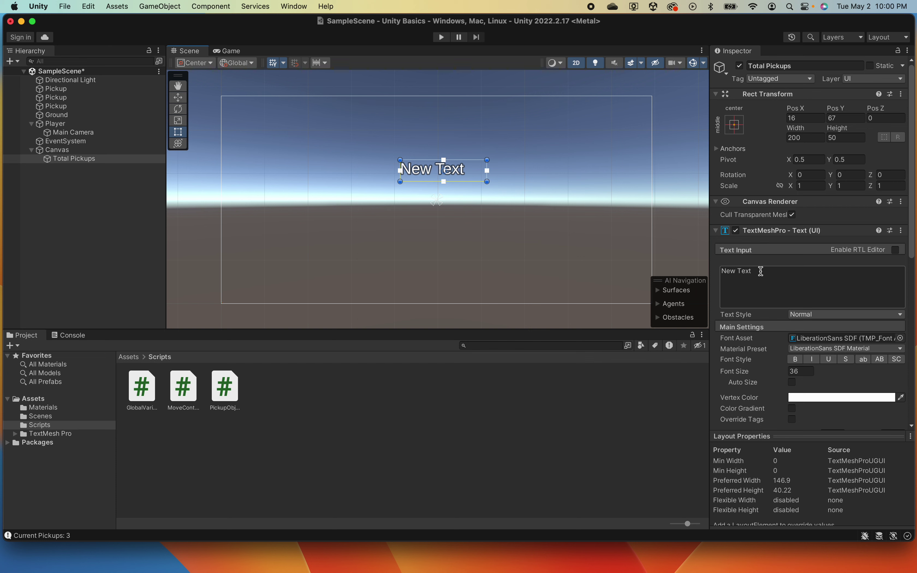
Set the text content to "TOTAL PICKUPS: 0" and enlarge its box to about 336 × 51 so it fits on one line
{"action": "left_click_drag", "start_coordinate": [759, 271], "coordinate": [704, 265]}
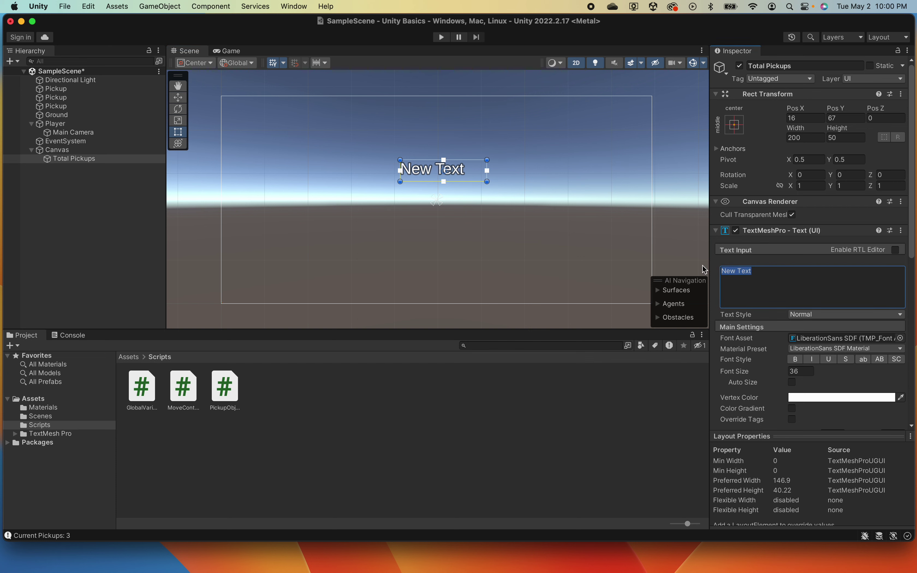
{"action": "left_click", "coordinate": [716, 232]}
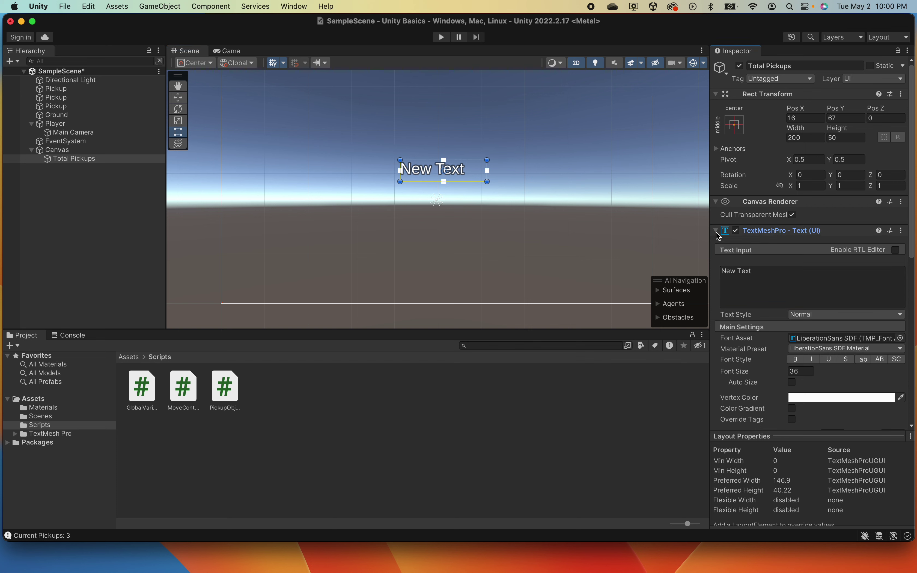
{"action": "left_click", "coordinate": [716, 232]}
{"action": "left_click", "coordinate": [717, 232]}
{"action": "left_click", "coordinate": [765, 273]}
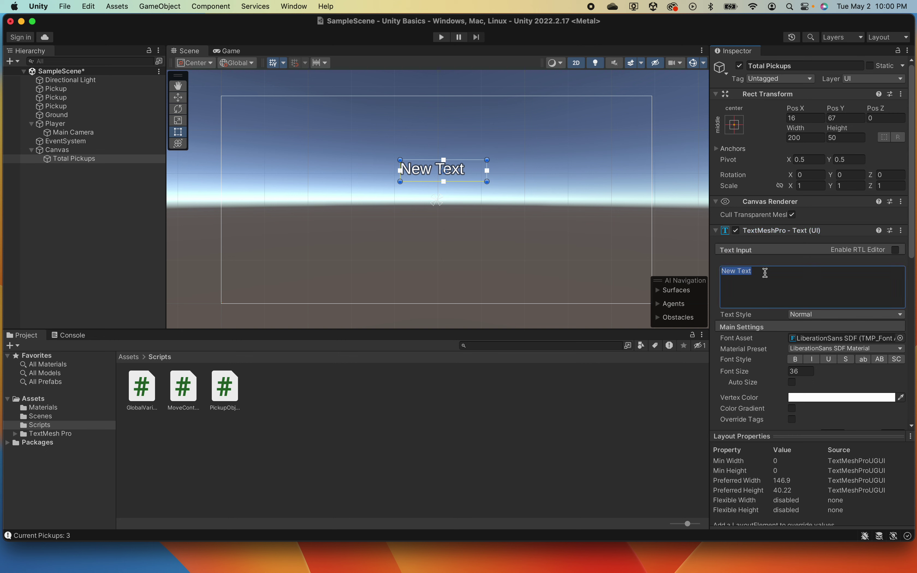
{"action": "left_click_drag", "start_coordinate": [765, 273], "coordinate": [712, 266]}
{"action": "type", "text": "T"}
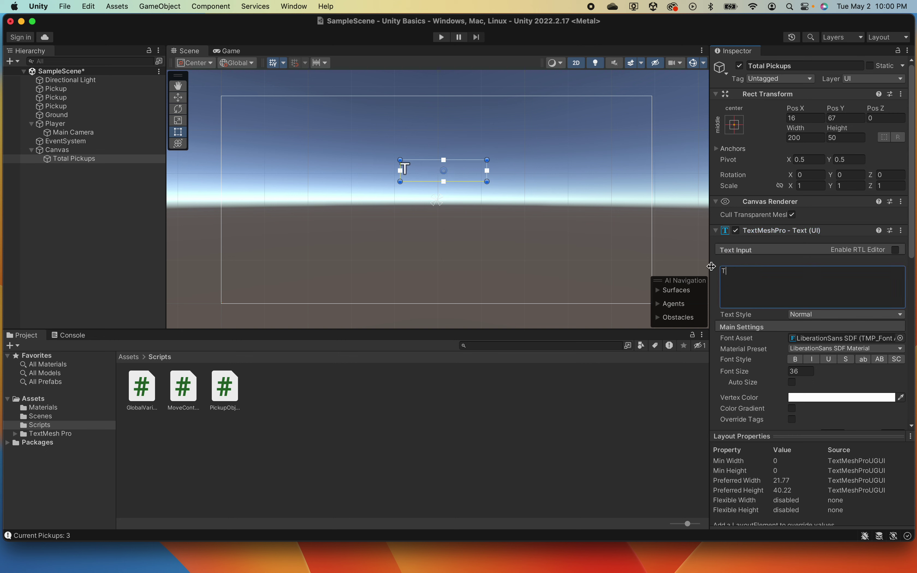
{"action": "type", "text": "OTAL PICKUPS"}
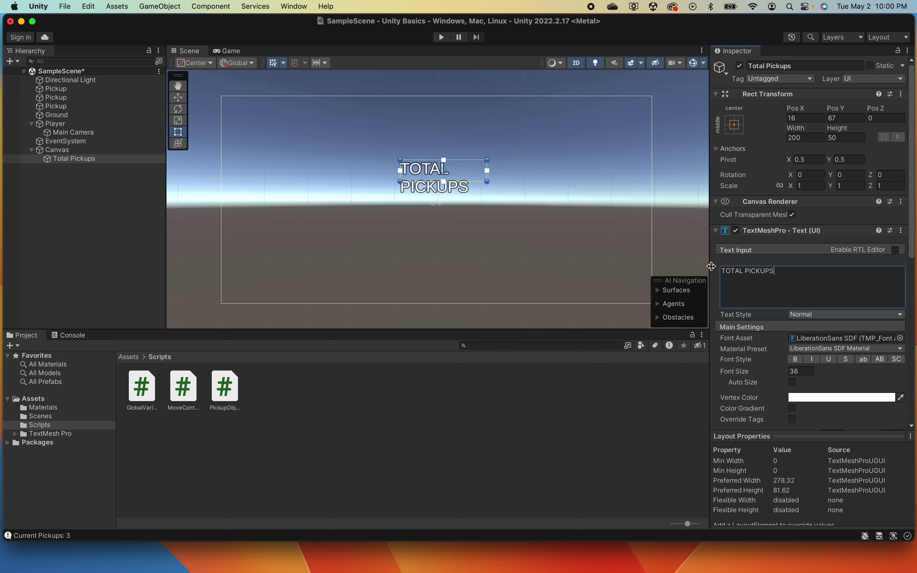
{"action": "type", "text": ": 0"}
{"action": "left_click_drag", "start_coordinate": [487, 182], "coordinate": [527, 186]}
{"action": "mouse_move", "coordinate": [530, 185]}
{"action": "left_mouse_down"}
{"action": "mouse_move", "coordinate": [537, 180]}
{"action": "mouse_move", "coordinate": [514, 193]}
{"action": "mouse_move", "coordinate": [546, 183]}
{"action": "left_mouse_up"}
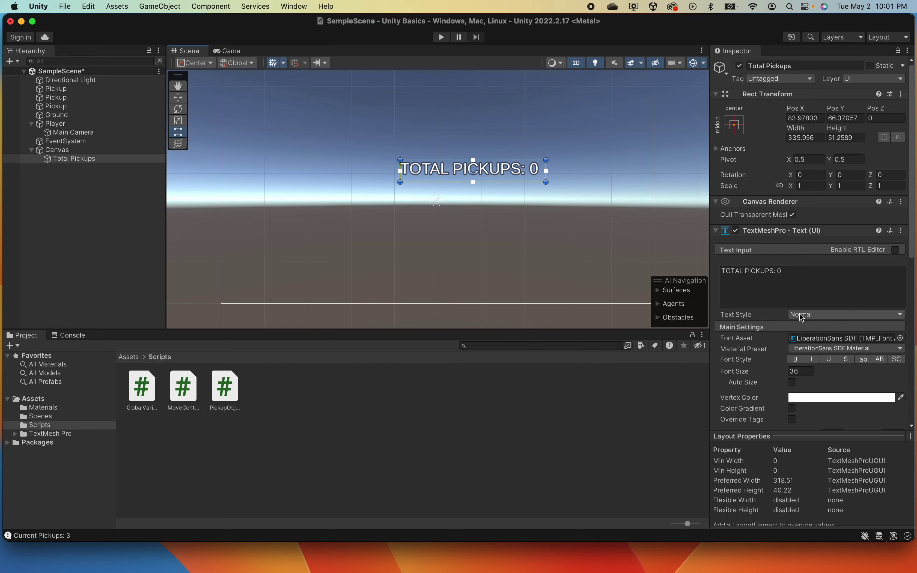
Enable Auto Size for the text and place its box, about 327 × 47, near the canvas's lower-left corner at about X -303, Y -199
{"action": "left_click", "coordinate": [797, 359]}
{"action": "left_click", "coordinate": [797, 360]}
{"action": "left_click", "coordinate": [792, 382]}
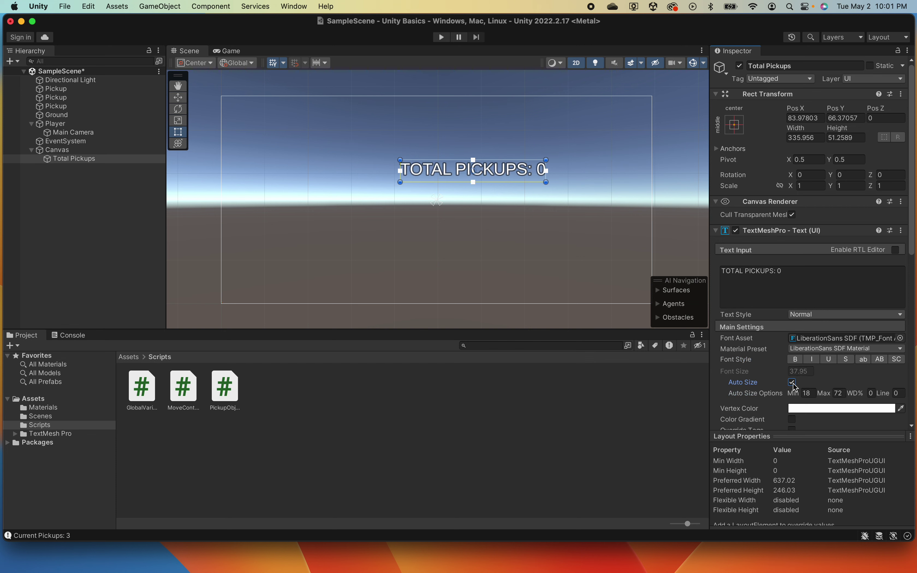
{"action": "left_click_drag", "start_coordinate": [541, 181], "coordinate": [348, 292]}
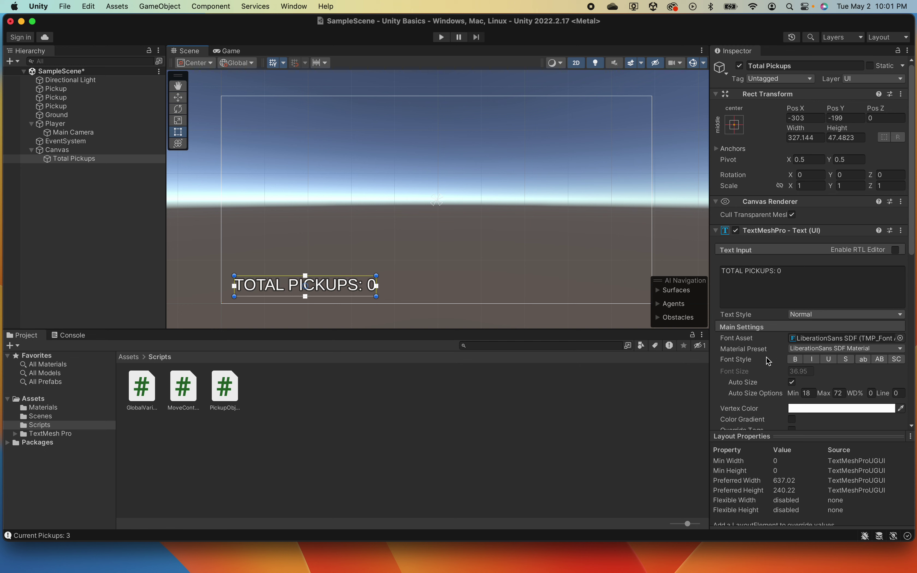
Expand the Underlay settings of the text's LiberationSans SDF material and slightly adjust the underlay's dilate and softness
{"action": "scroll", "coordinate": [765, 358], "scroll_direction": "down", "scroll_amount": 5}
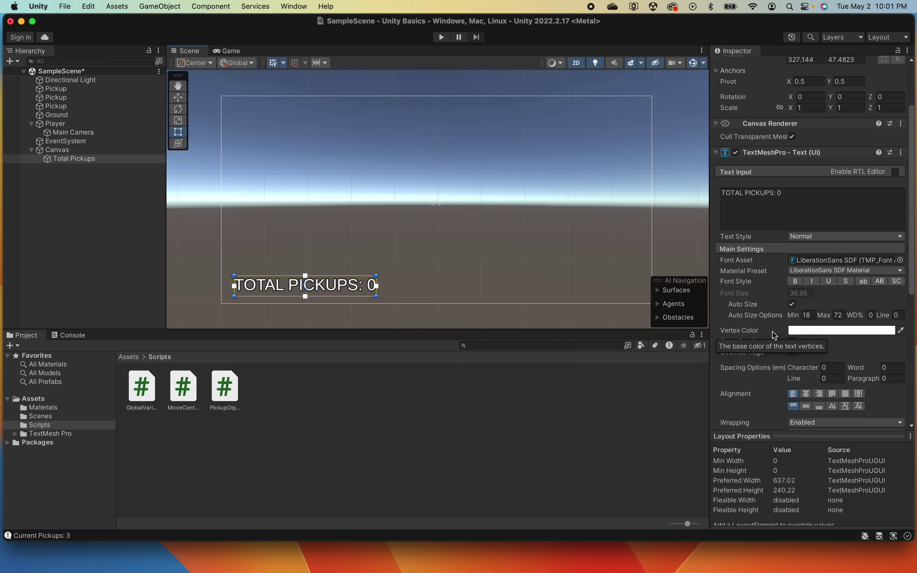
{"action": "scroll", "coordinate": [774, 333], "scroll_direction": "down", "scroll_amount": 3}
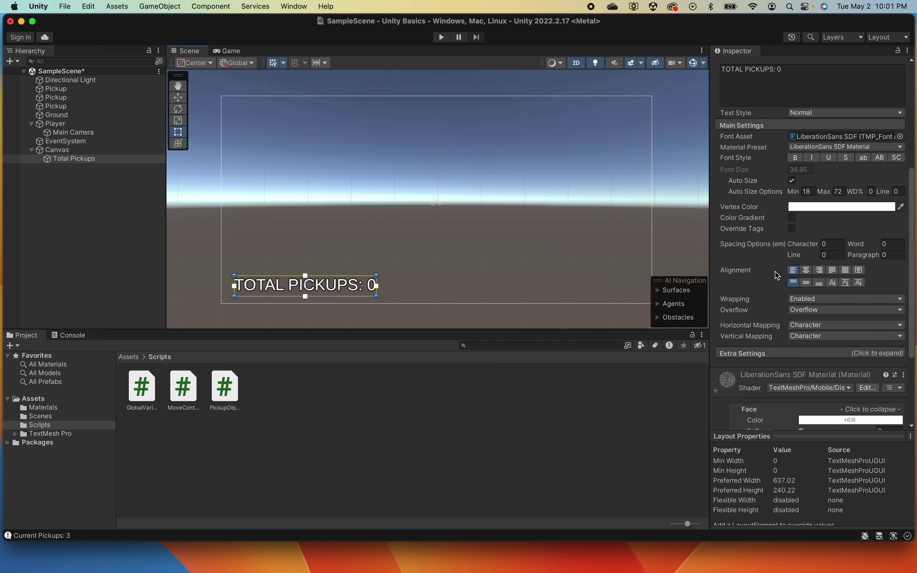
{"action": "scroll", "coordinate": [773, 276], "scroll_direction": "up", "scroll_amount": 1}
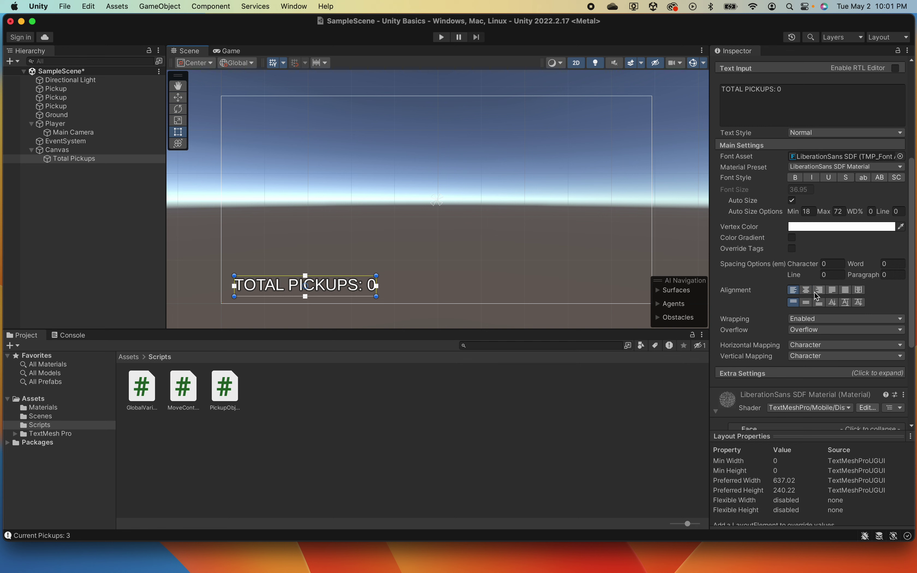
{"action": "scroll", "coordinate": [778, 286], "scroll_direction": "down", "scroll_amount": 5}
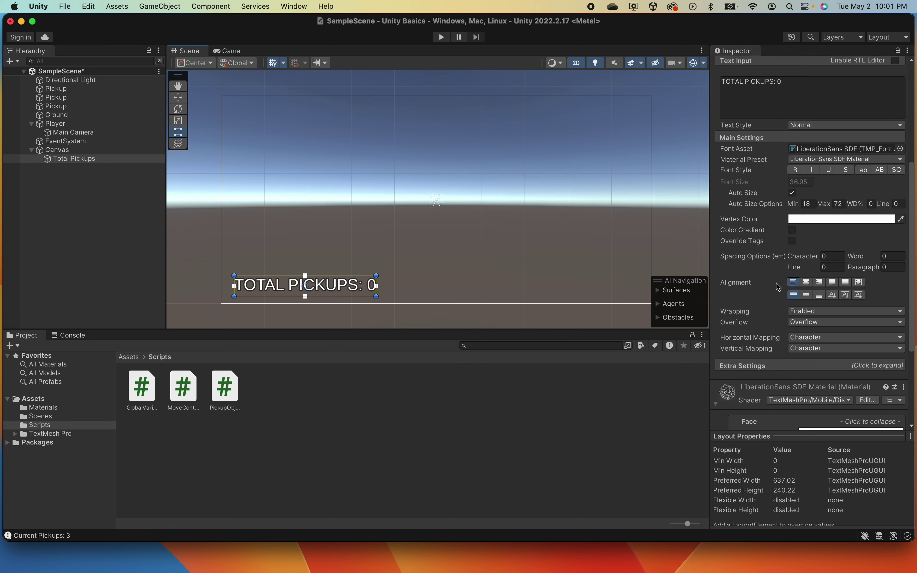
{"action": "scroll", "coordinate": [778, 287], "scroll_direction": "down", "scroll_amount": 1}
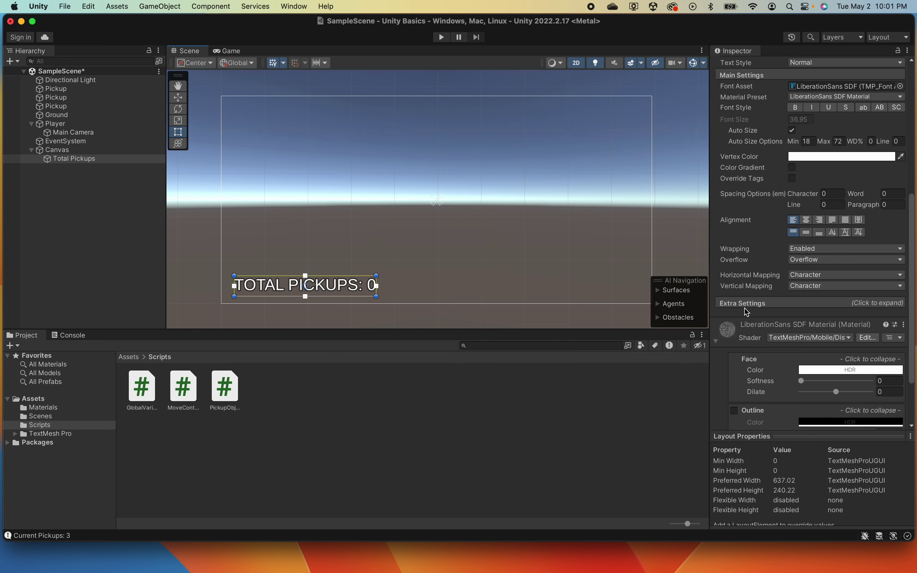
{"action": "scroll", "coordinate": [747, 312], "scroll_direction": "down", "scroll_amount": 5}
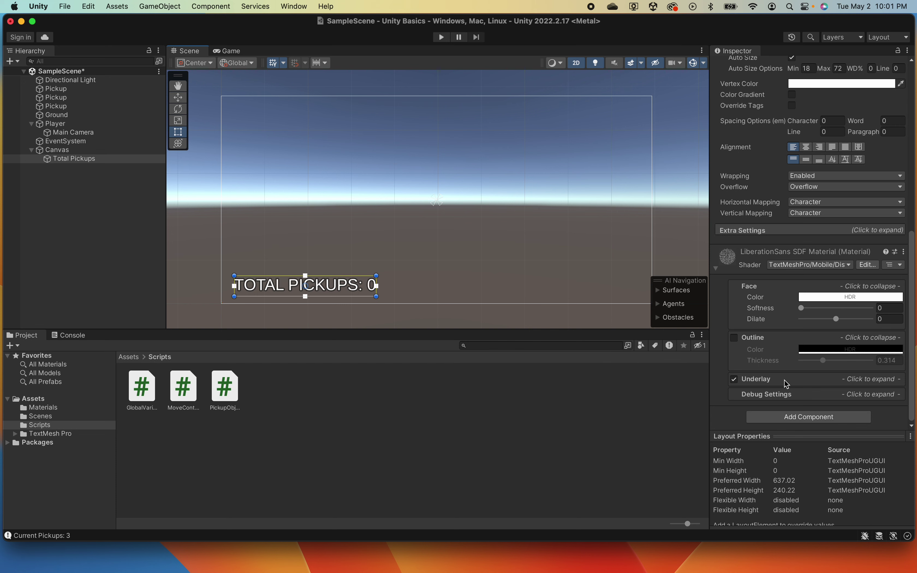
{"action": "left_click", "coordinate": [864, 379]}
{"action": "scroll", "coordinate": [792, 391], "scroll_direction": "down", "scroll_amount": 3}
{"action": "scroll", "coordinate": [792, 390], "scroll_direction": "down", "scroll_amount": 2}
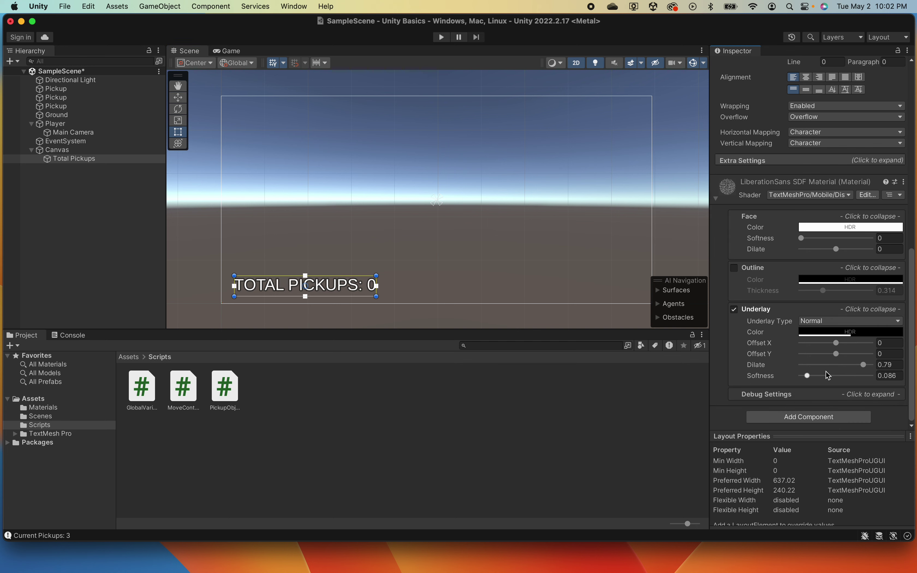
{"action": "mouse_move", "coordinate": [864, 371]}
{"action": "left_mouse_down"}
{"action": "mouse_move", "coordinate": [835, 370]}
{"action": "mouse_move", "coordinate": [865, 369]}
{"action": "left_mouse_up"}
{"action": "mouse_move", "coordinate": [808, 376]}
{"action": "left_mouse_down"}
{"action": "mouse_move", "coordinate": [834, 376]}
{"action": "mouse_move", "coordinate": [790, 376]}
{"action": "mouse_move", "coordinate": [823, 376]}
{"action": "mouse_move", "coordinate": [813, 376]}
{"action": "left_mouse_up"}
Run the scene in Play mode to check how the pickup text looks over the game
{"action": "scroll", "coordinate": [758, 329], "scroll_direction": "up", "scroll_amount": 10}
{"action": "scroll", "coordinate": [758, 329], "scroll_direction": "up", "scroll_amount": 1}
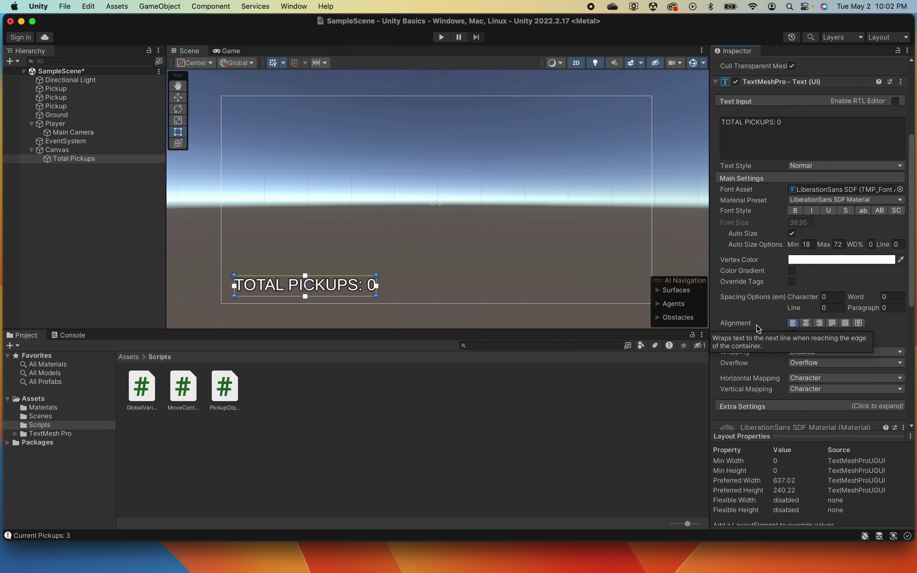
{"action": "left_click", "coordinate": [441, 37]}
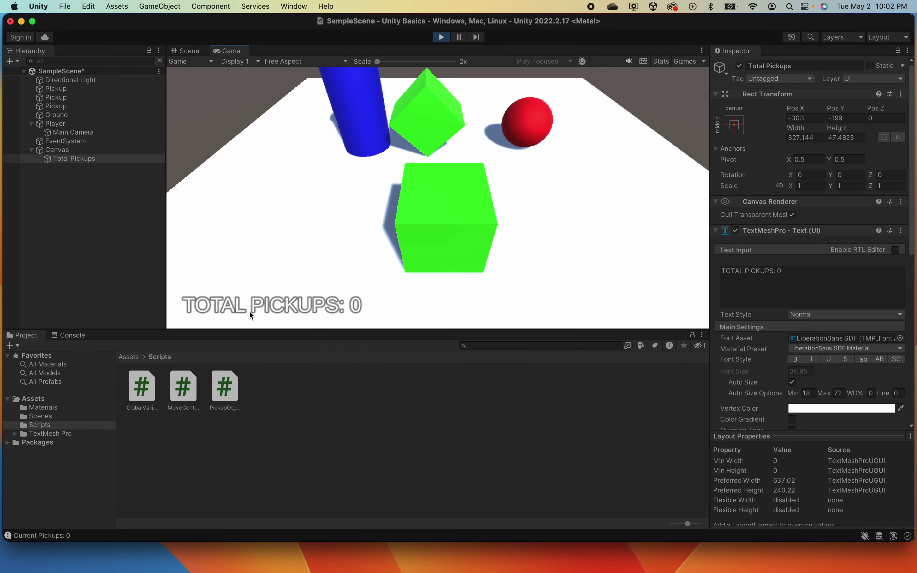
Move the player around the running game, collecting the pickups and checking the label against ground and background, and stop Play mode
{"action": "key", "text": "w"}
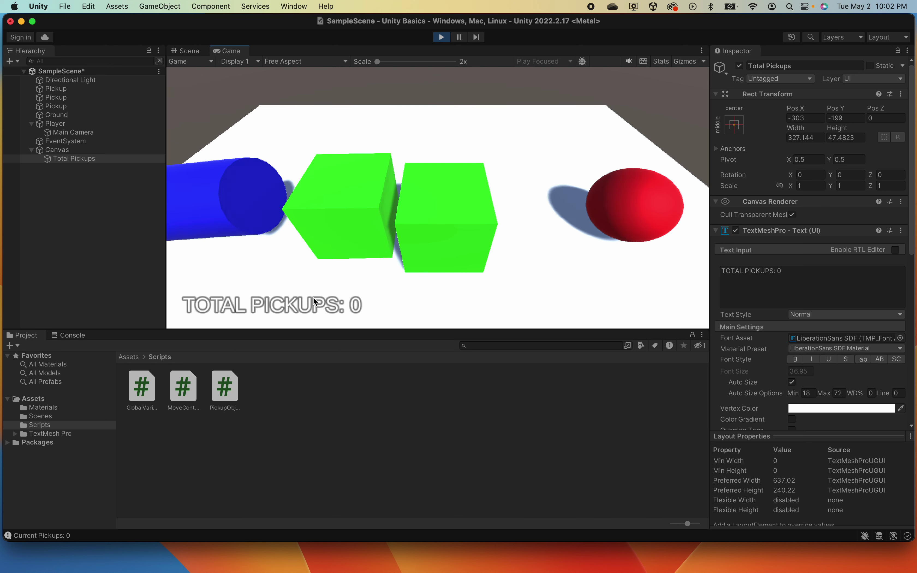
{"action": "key", "text": "w"}
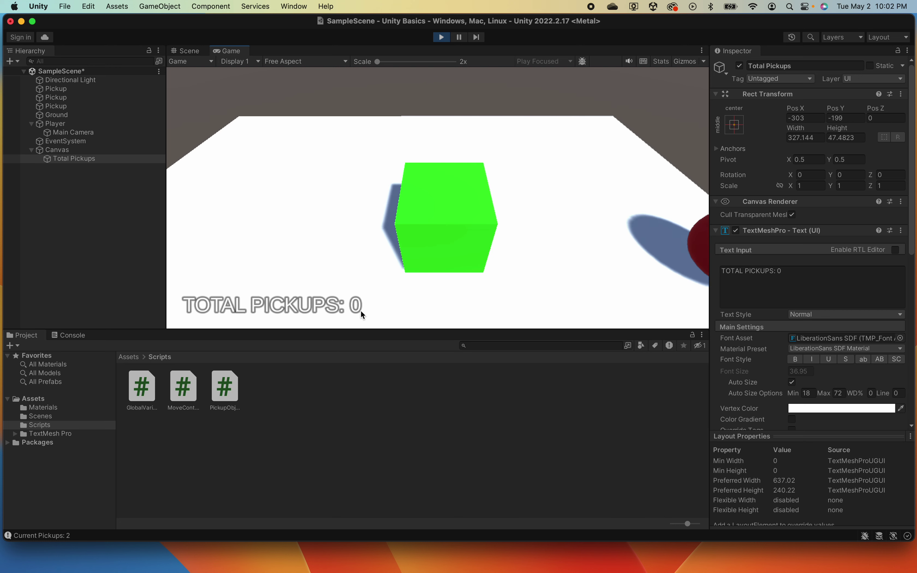
{"action": "key", "text": "d"}
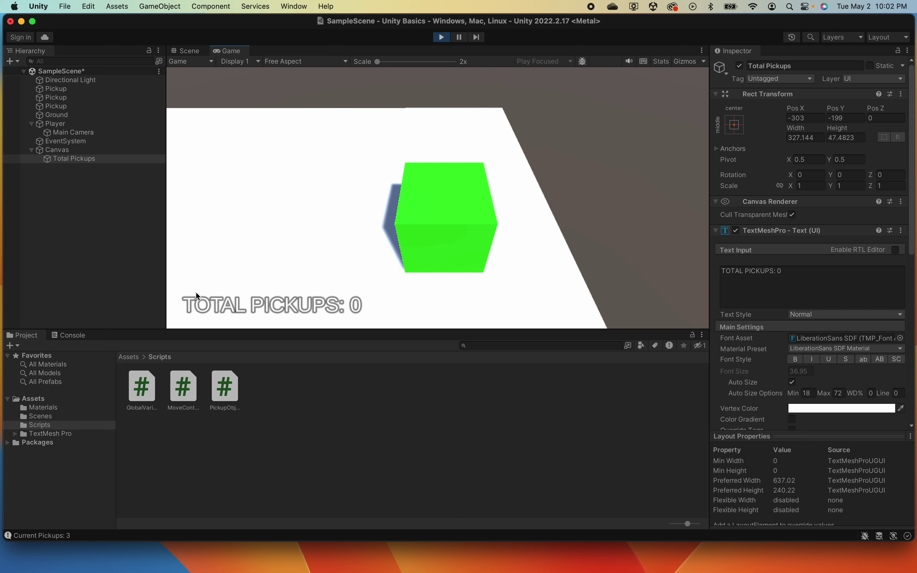
{"action": "key", "text": "a"}
{"action": "key", "text": "w"}
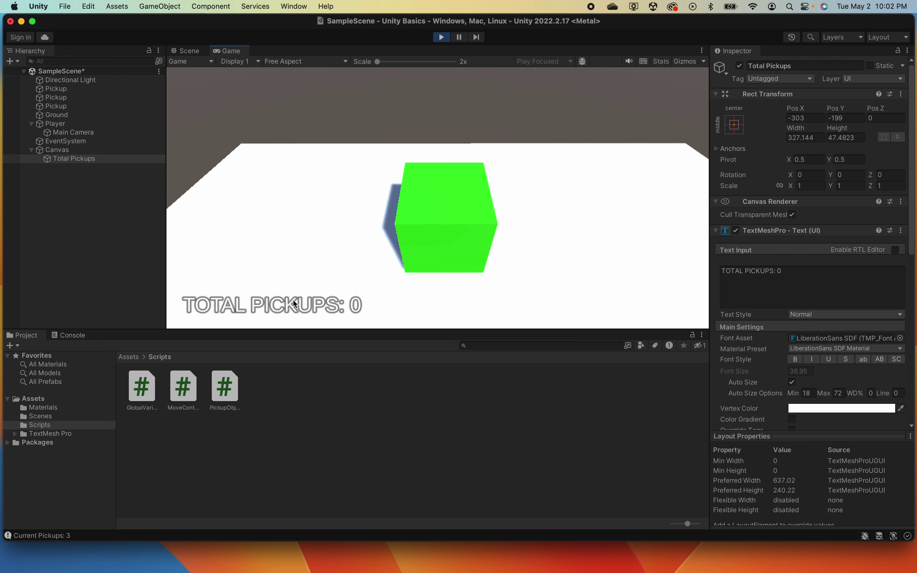
{"action": "key", "text": "a"}
{"action": "key", "text": "s"}
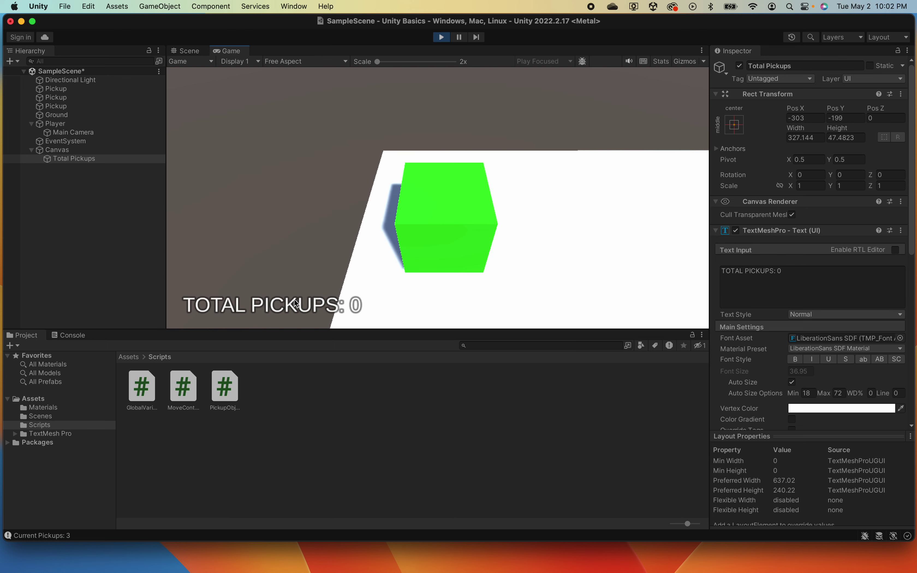
{"action": "key", "text": "s"}
{"action": "key", "text": "d"}
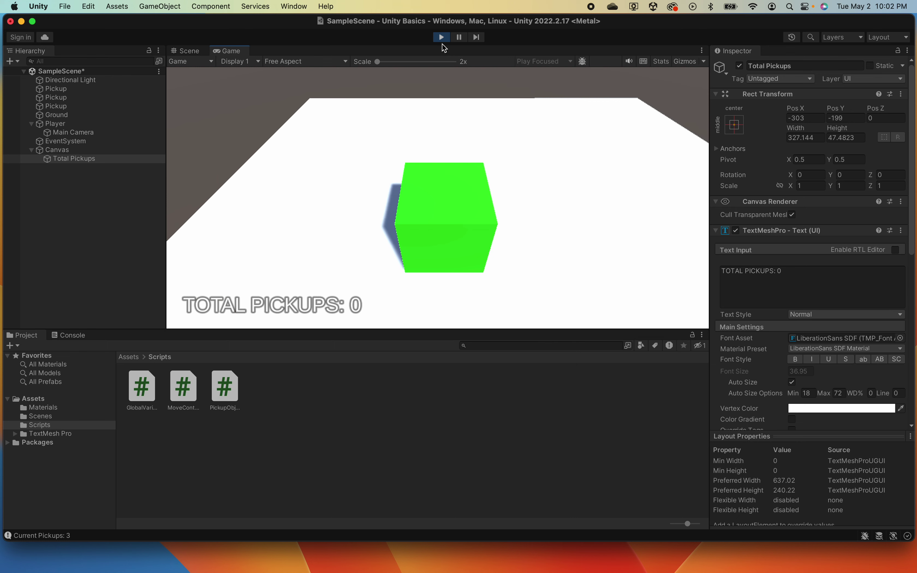
{"action": "left_click", "coordinate": [442, 38]}
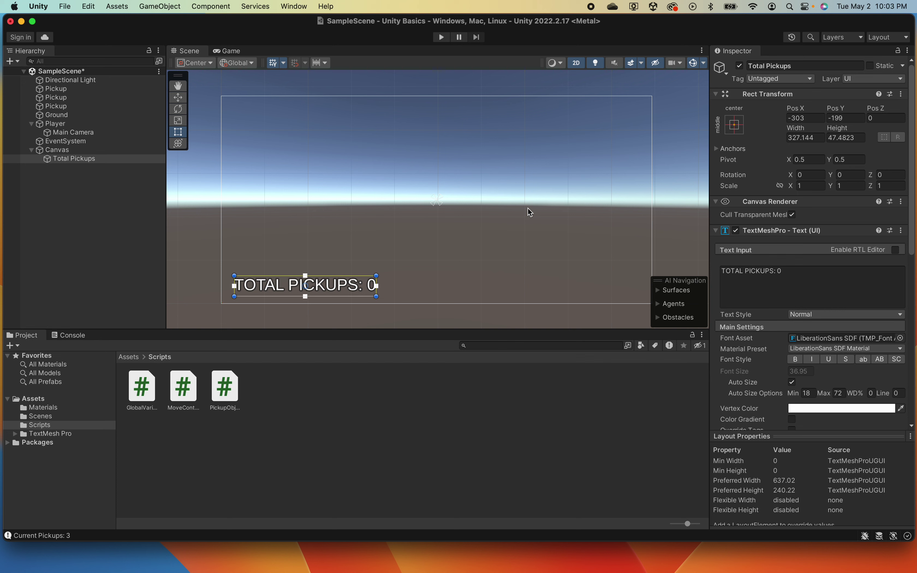
Set the Canvas Scaler's UI Scale Mode on the Canvas to Scale With Screen Size
{"action": "left_click", "coordinate": [60, 152]}
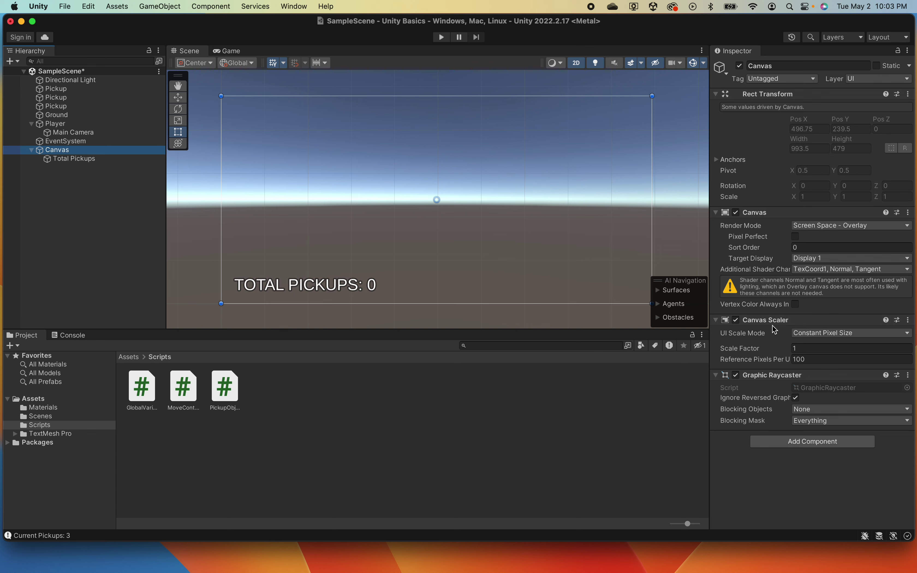
{"action": "left_click", "coordinate": [826, 336]}
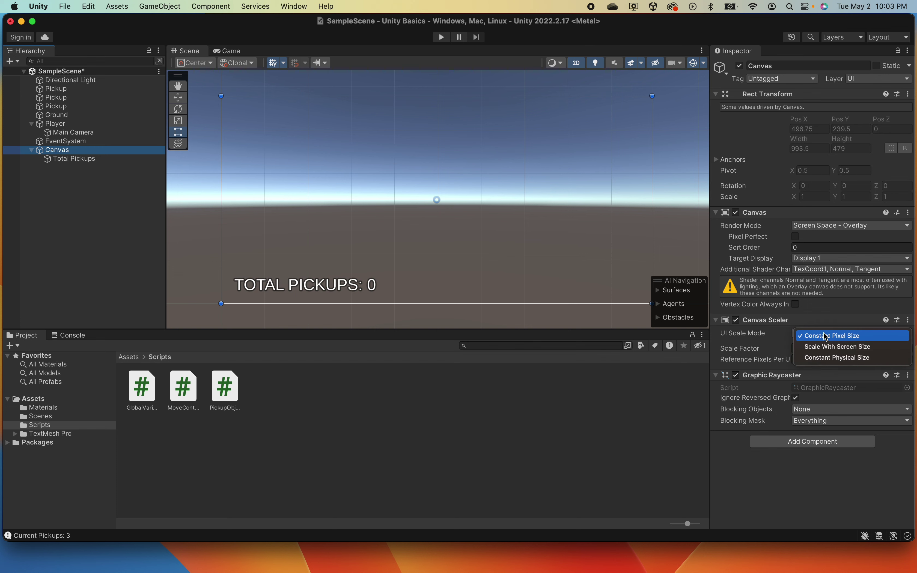
{"action": "left_click", "coordinate": [830, 347]}
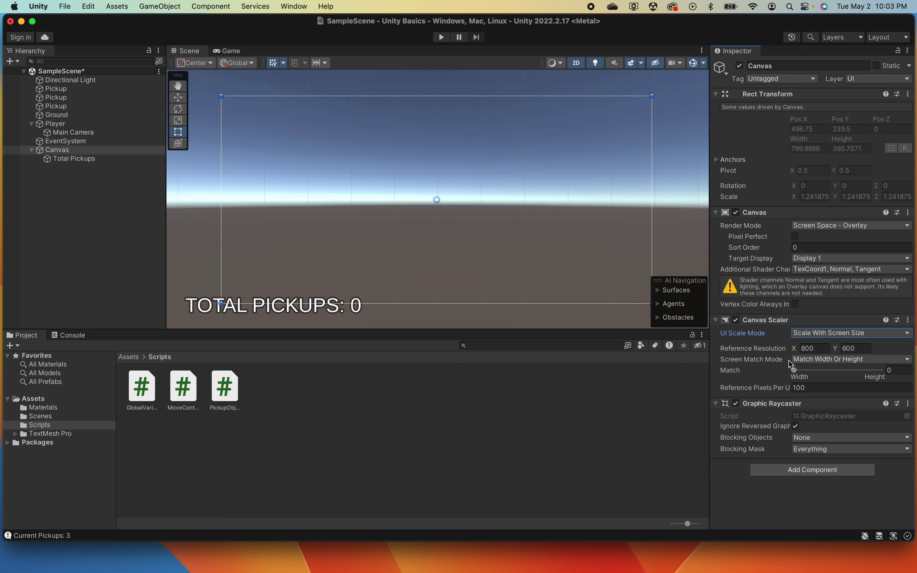
Keep the Canvas Scaler's screen match mode at Match Width Or Height and set its Match value to 0.5
{"action": "left_click", "coordinate": [818, 360]}
{"action": "left_click", "coordinate": [816, 361]}
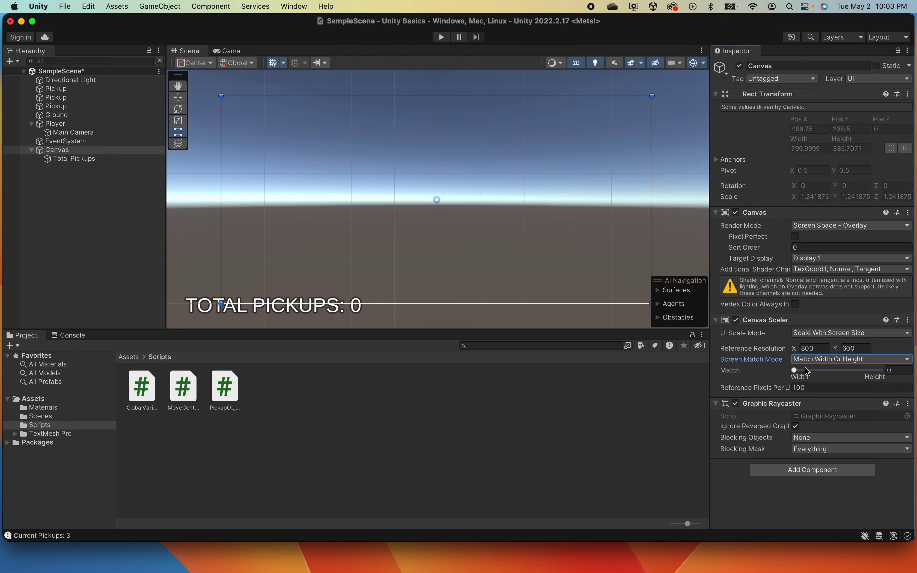
{"action": "left_click_drag", "start_coordinate": [795, 370], "coordinate": [820, 370]}
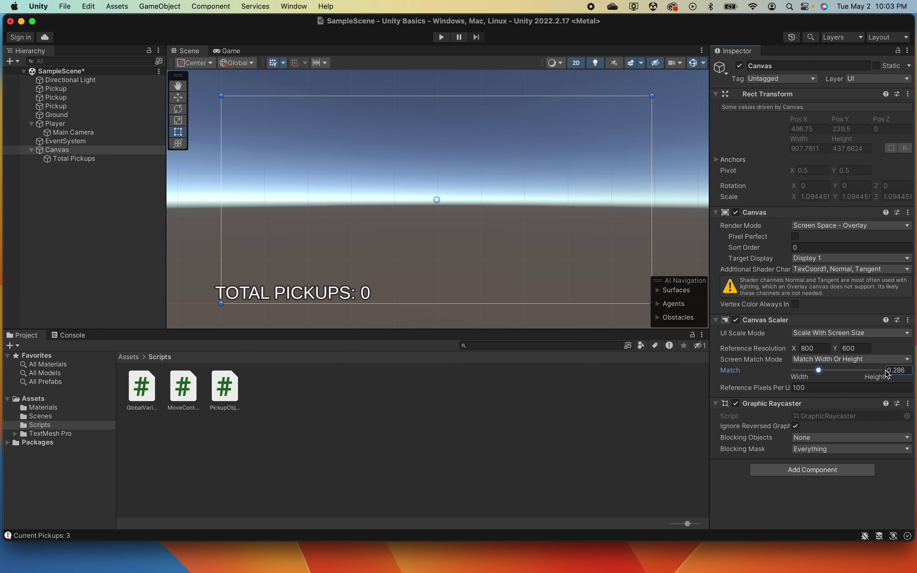
{"action": "left_click", "coordinate": [905, 370]}
{"action": "type", "text": "0.5"}
{"action": "key", "text": "Tab"}
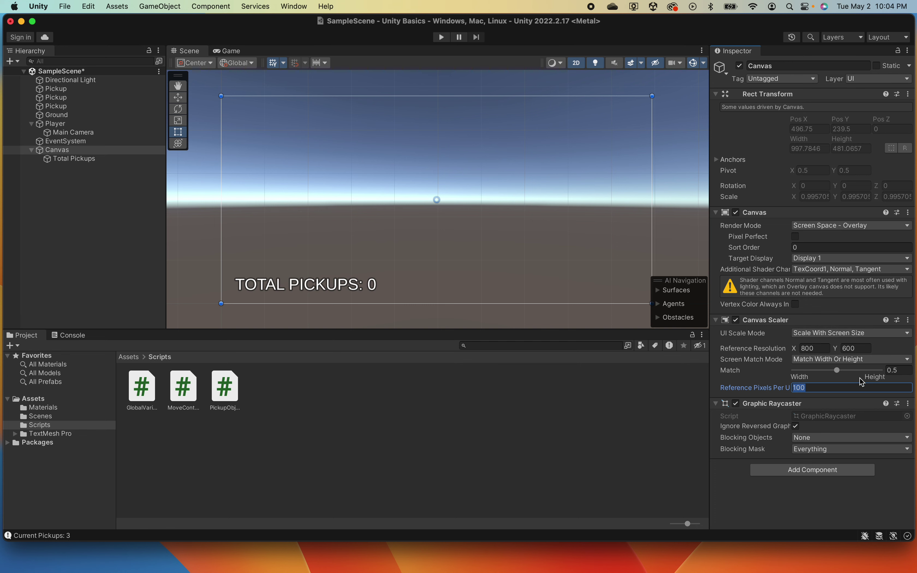
Run the scene again, move the player into the pickups to check the rescaled label, and stop Play mode
{"action": "left_click", "coordinate": [443, 38]}
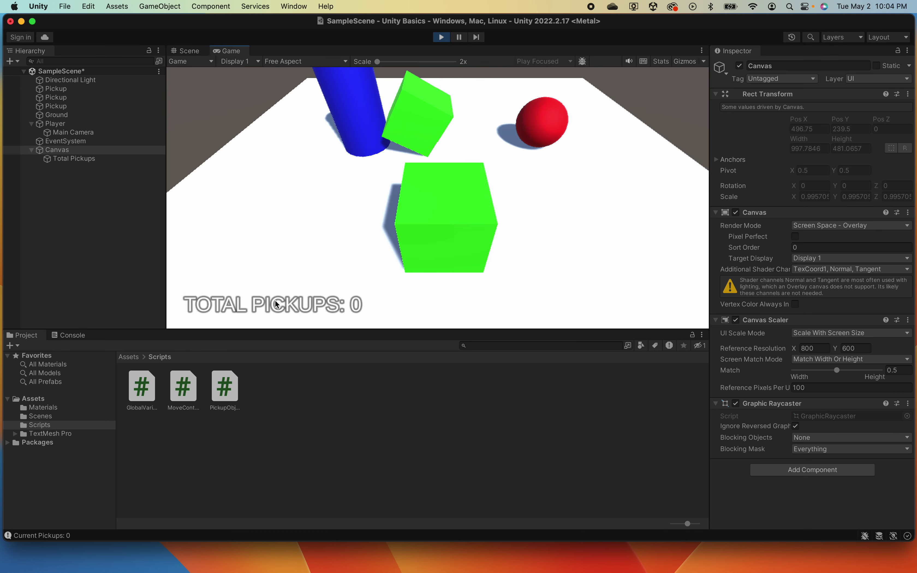
{"action": "key", "text": "w"}
{"action": "key", "text": "Left"}
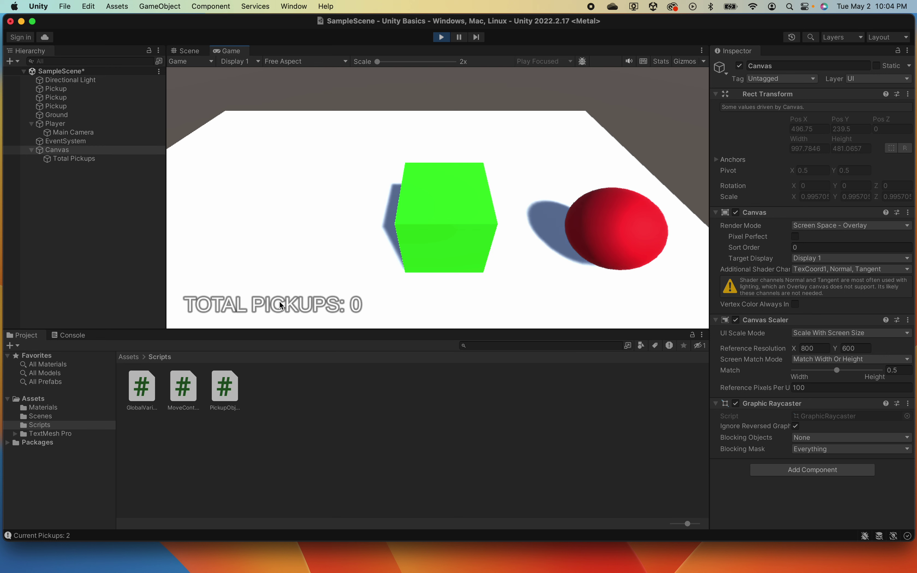
{"action": "left_click", "coordinate": [442, 38]}
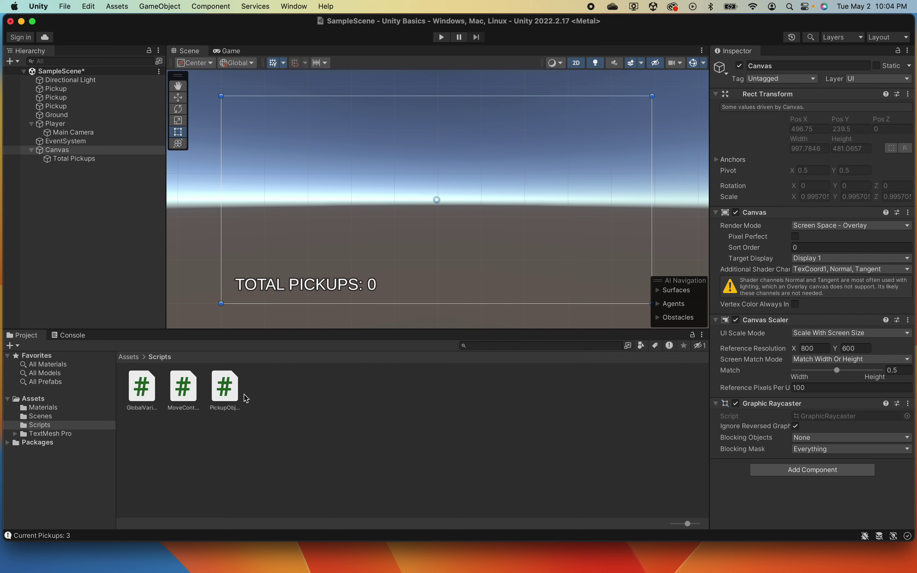
Create a C# script named TotalPickup in the Scripts folder
{"action": "right_click", "coordinate": [282, 401]}
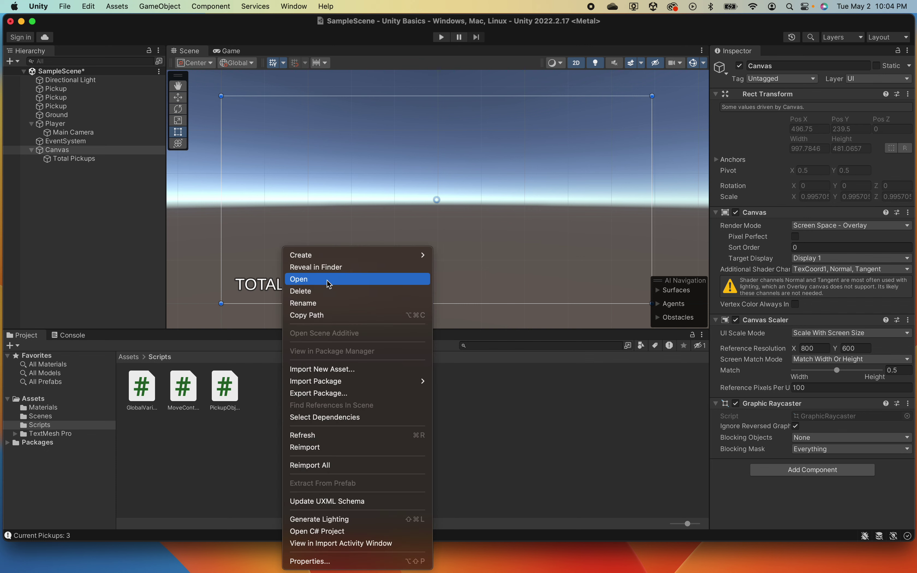
{"action": "mouse_move", "coordinate": [378, 256]}
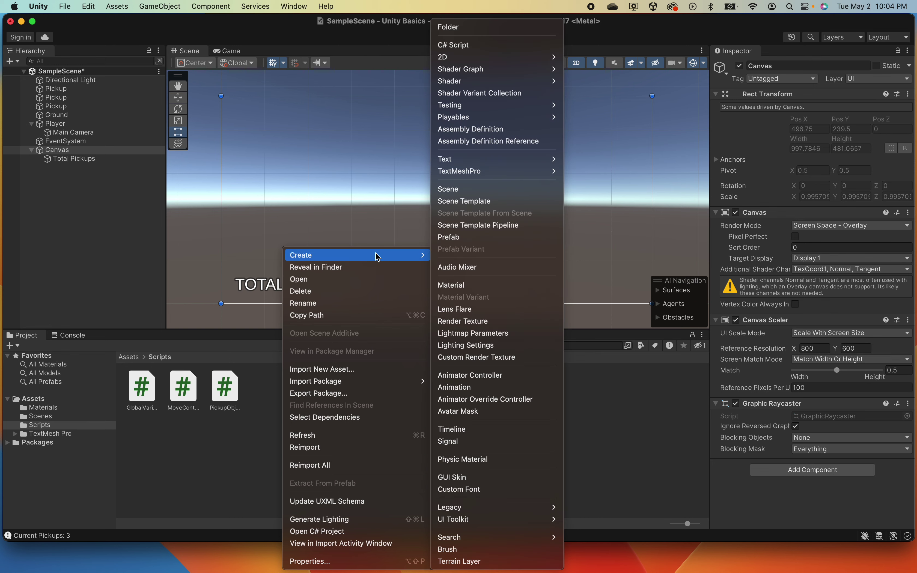
{"action": "left_click", "coordinate": [470, 47]}
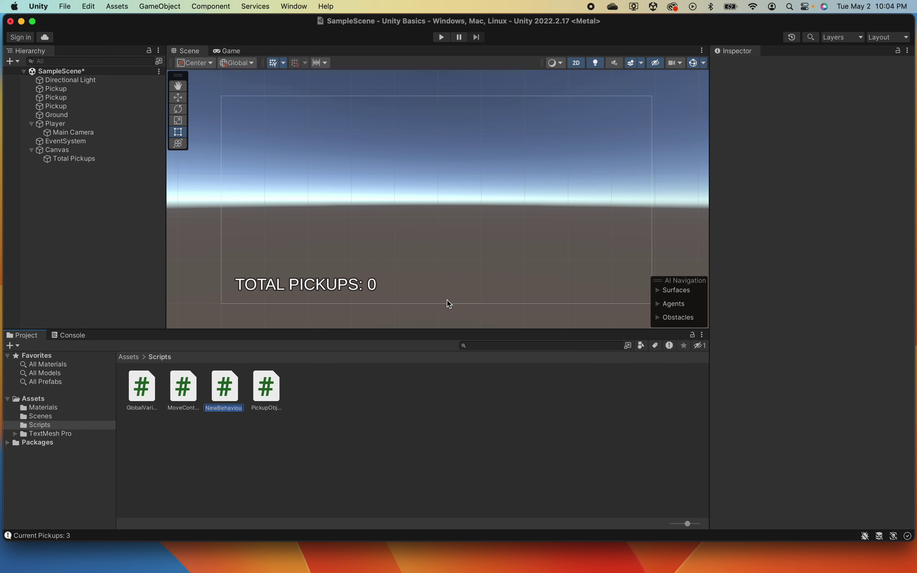
{"action": "type", "text": "TotalPickup"}
{"action": "key", "text": "Return"}
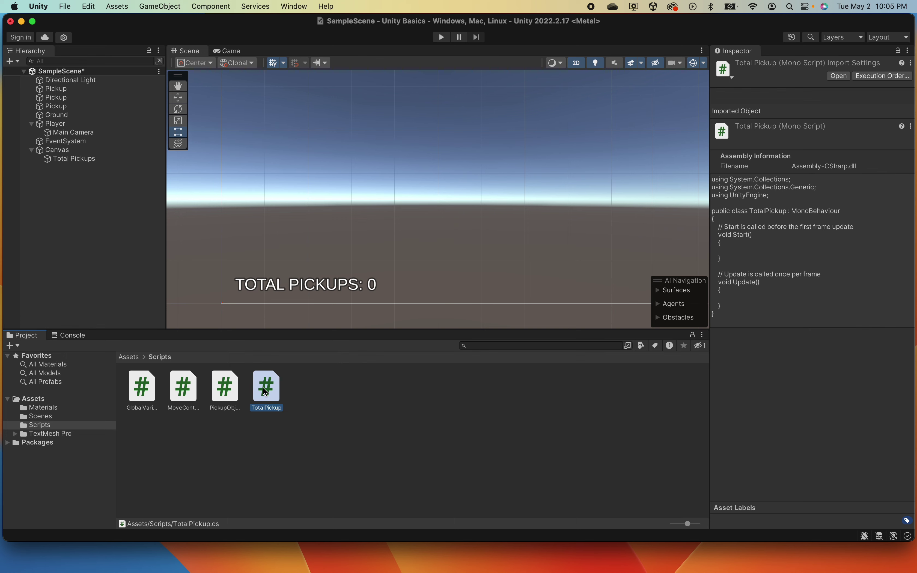
Open the TotalPickup script in Visual Studio and place the editor window in view
{"action": "double_click", "coordinate": [265, 392]}
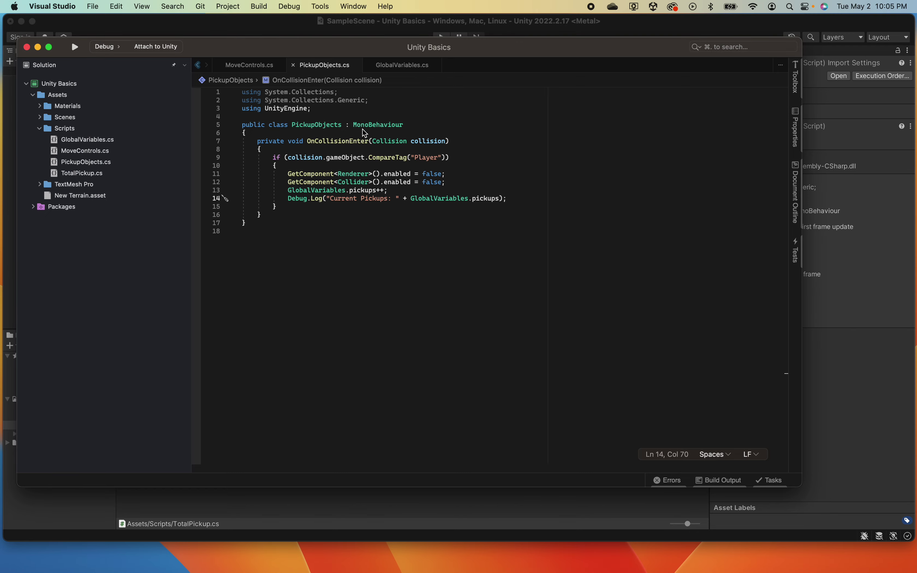
{"action": "left_click_drag", "start_coordinate": [333, 51], "coordinate": [390, 417]}
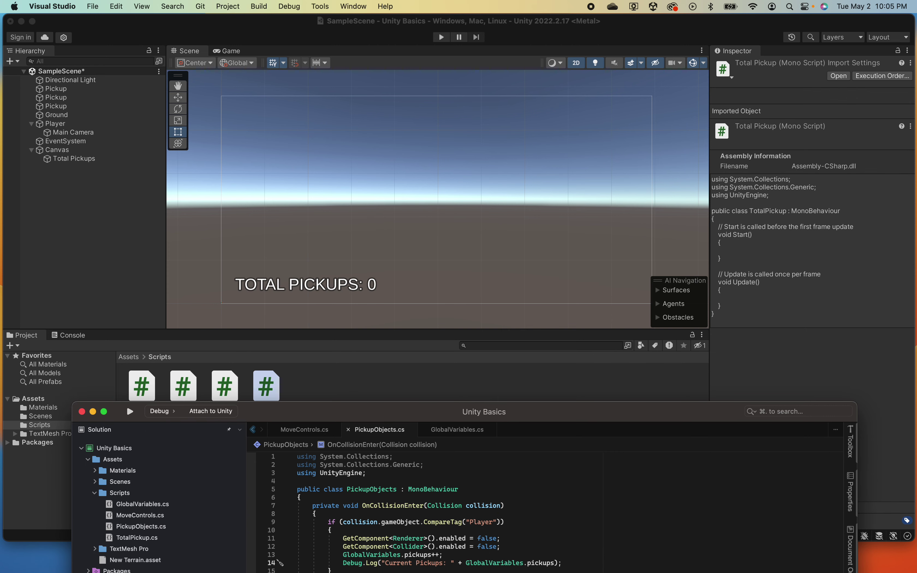
{"action": "left_click", "coordinate": [839, 75]}
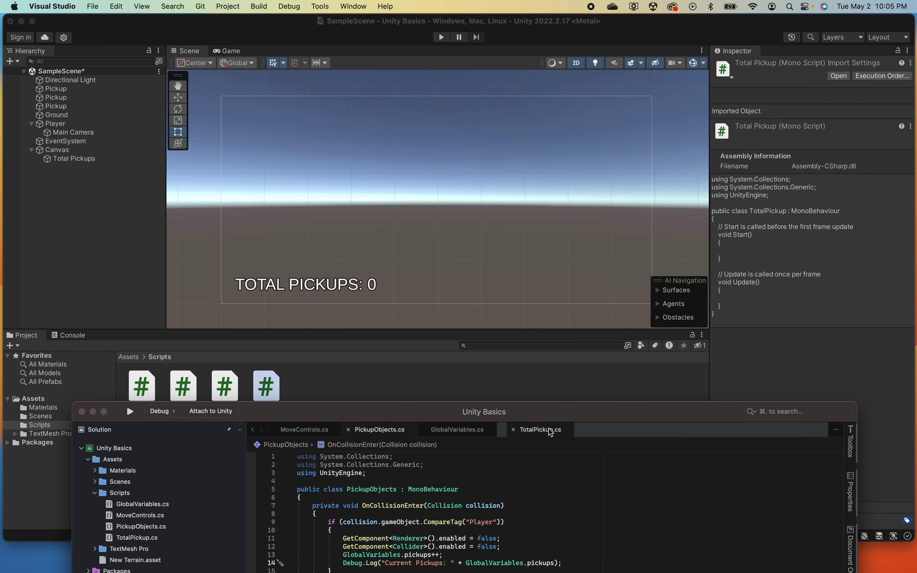
{"action": "left_click_drag", "start_coordinate": [547, 415], "coordinate": [517, 74]}
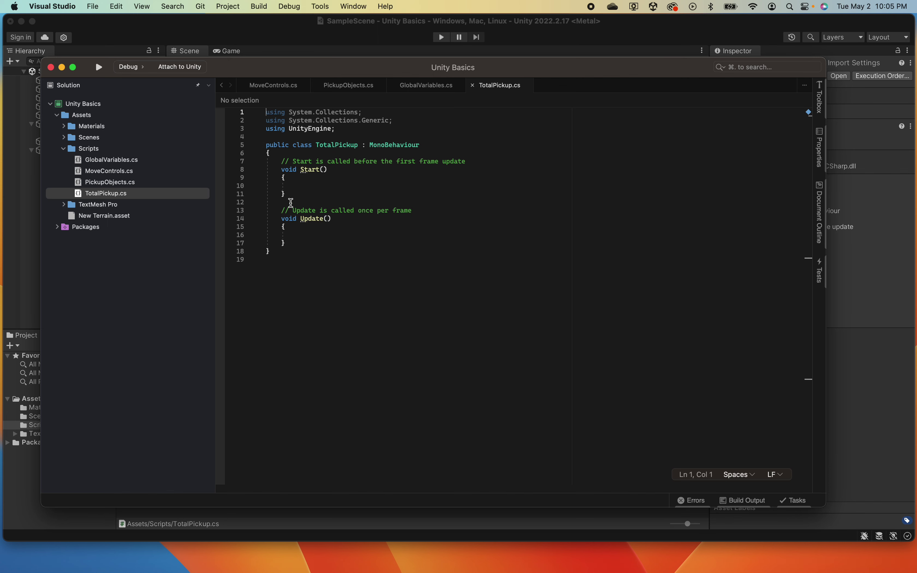
Delete the Start method and its comment from the TotalPickup class, leaving an empty line for fields
{"action": "left_click_drag", "start_coordinate": [294, 193], "coordinate": [215, 163]}
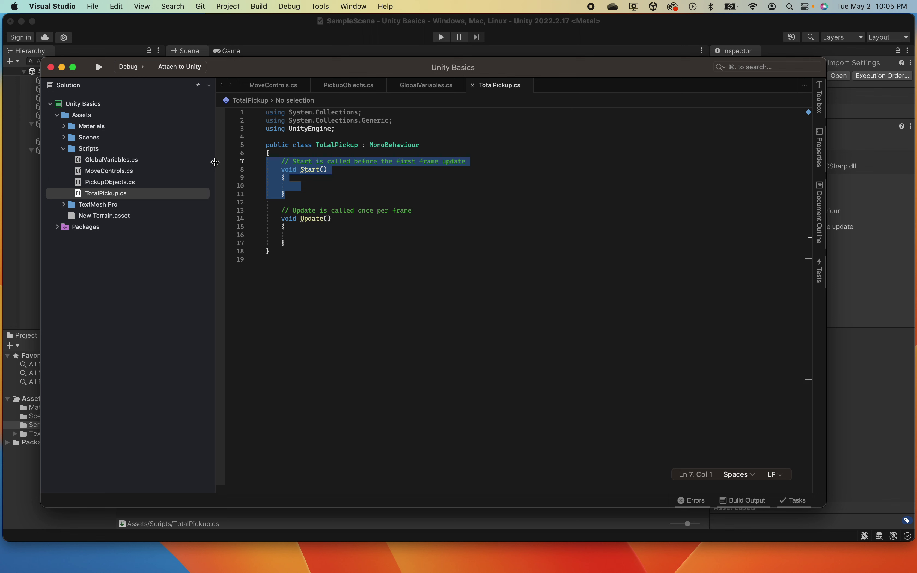
{"action": "key", "text": "BackSpace"}
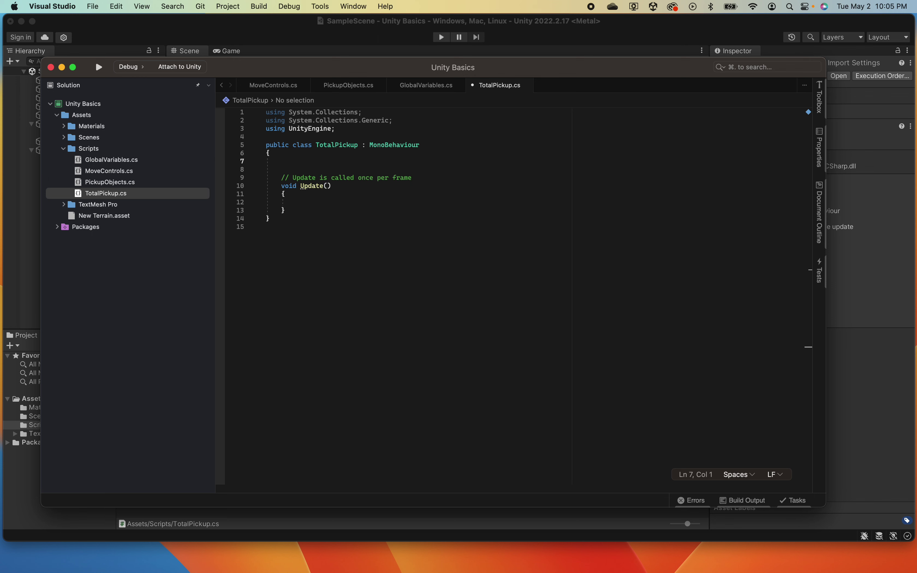
{"action": "key", "text": "Return"}
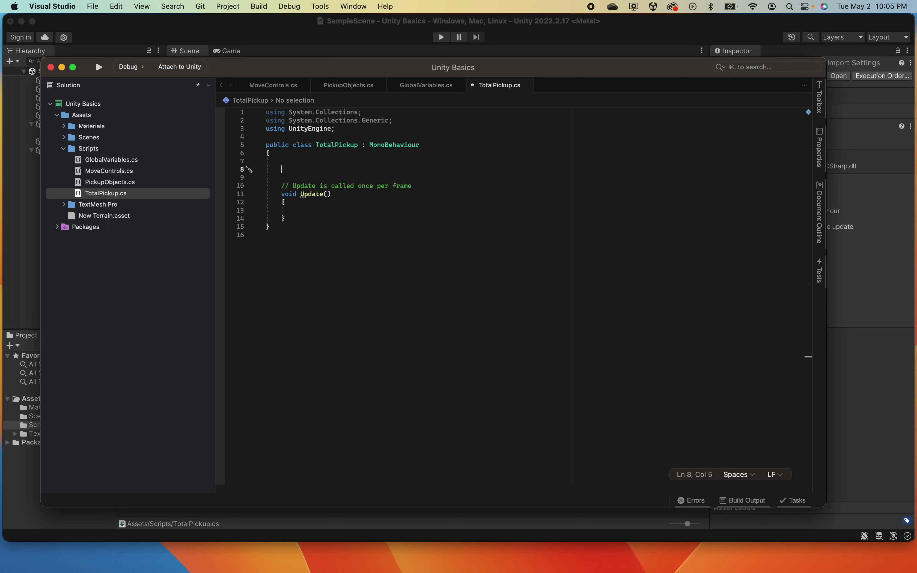
Declare the field "public int totalPickups;" at the top of the TotalPickup class
{"action": "type", "text": "publi"}
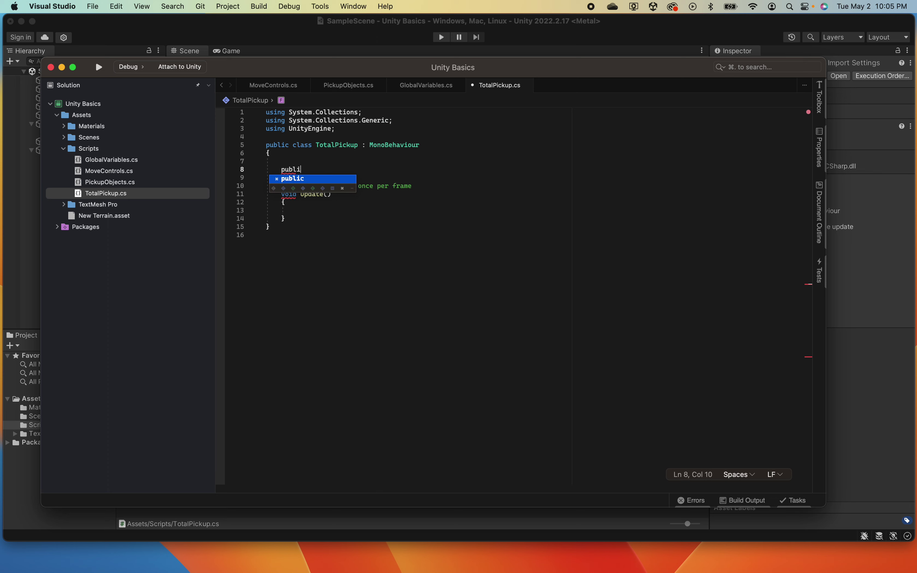
{"action": "type", "text": "c "}
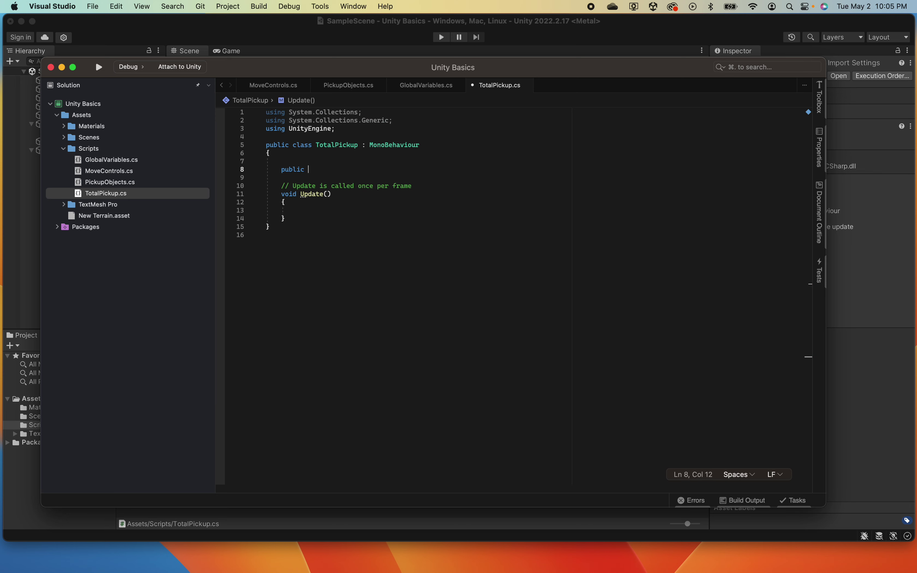
{"action": "type", "text": "int "}
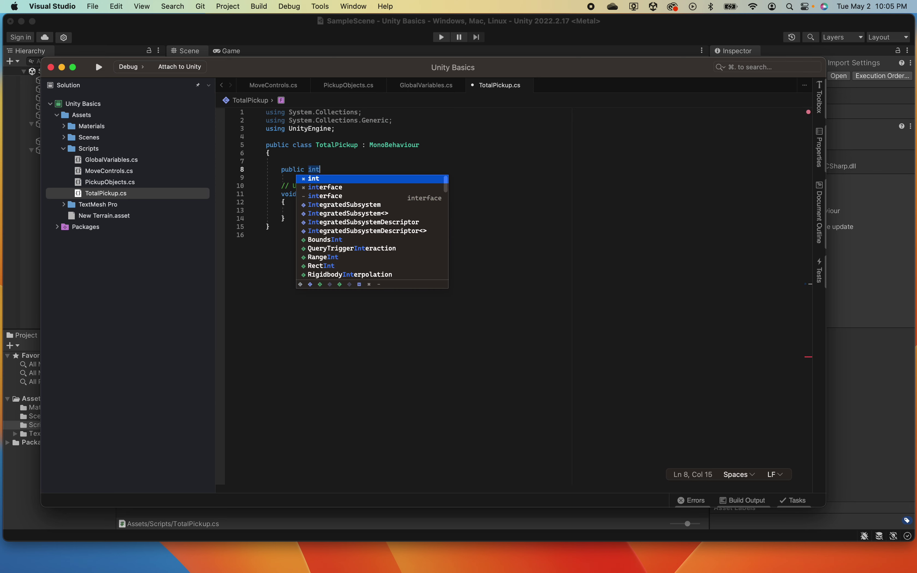
{"action": "type", "text": "t"}
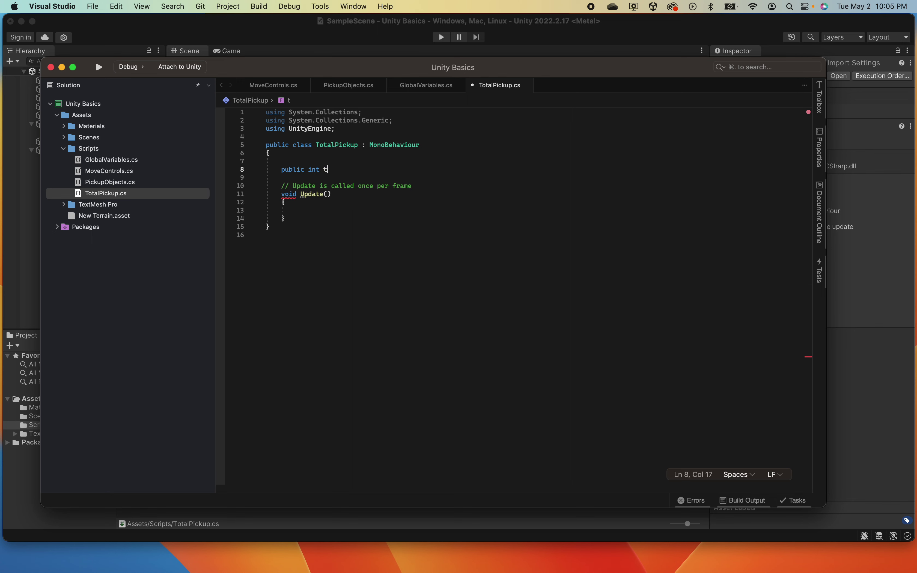
{"action": "type", "text": "otalPickups"}
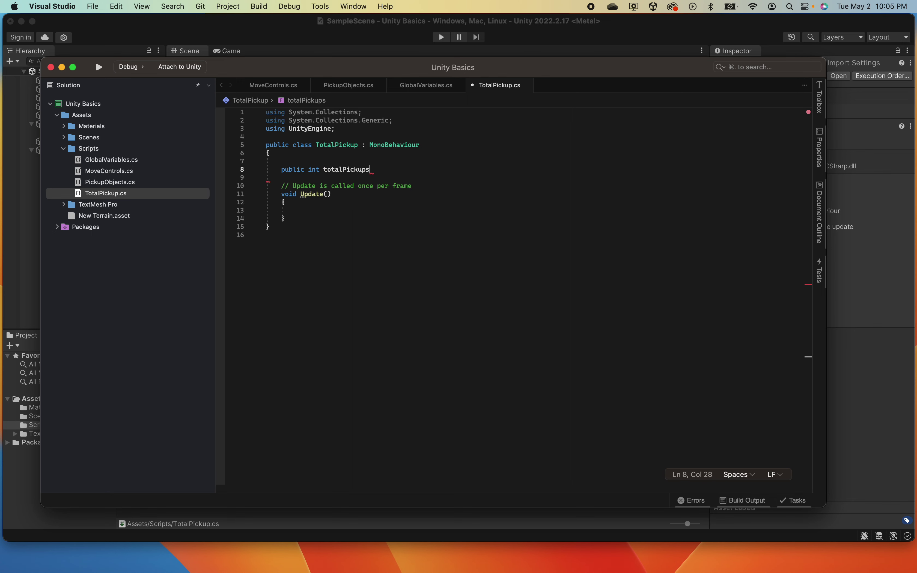
{"action": "type", "text": ";"}
{"action": "key", "text": "Return"}
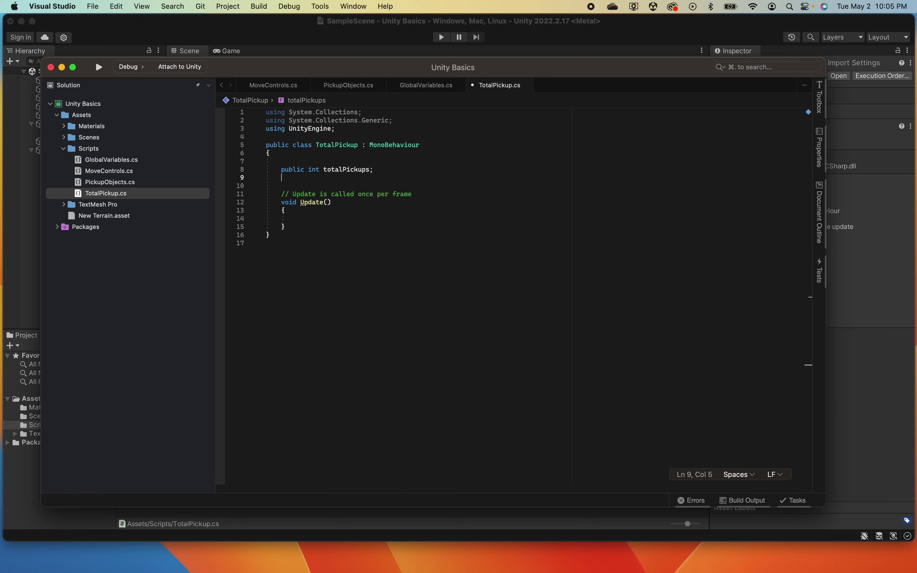
Declare the field "public TMPro.TextMeshProUGUI pickupsText;" below the totalPickups field
{"action": "type", "text": "p"}
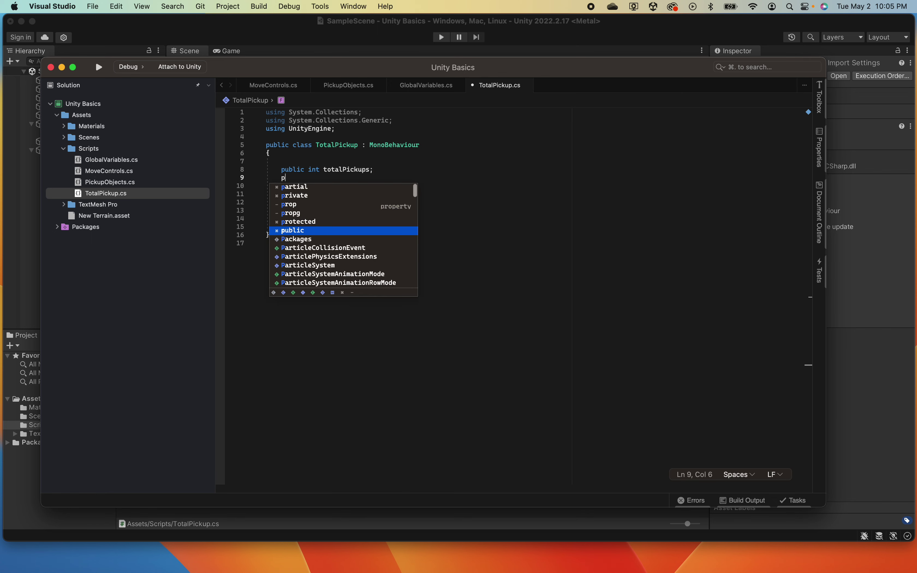
{"action": "type", "text": "ublic"}
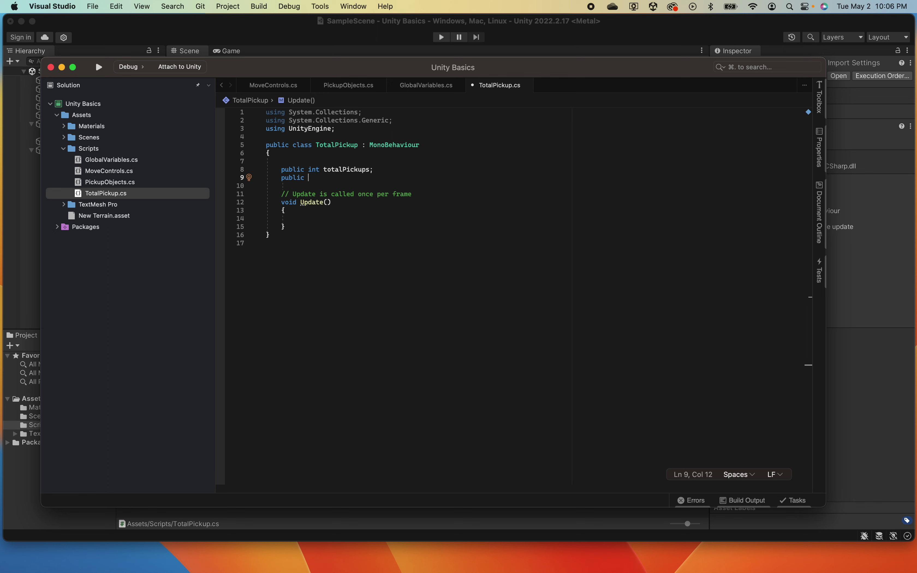
{"action": "type", "text": "TMP"}
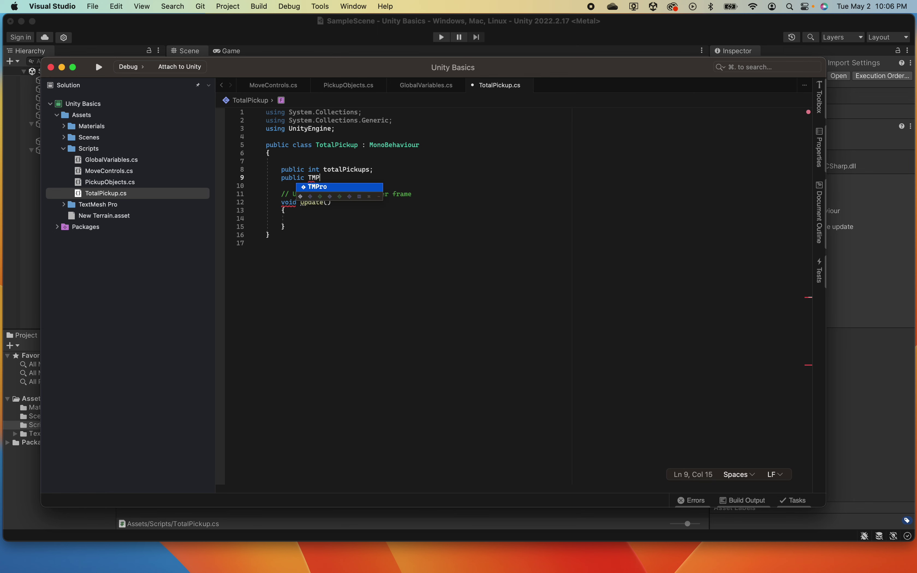
{"action": "key", "text": "Tab"}
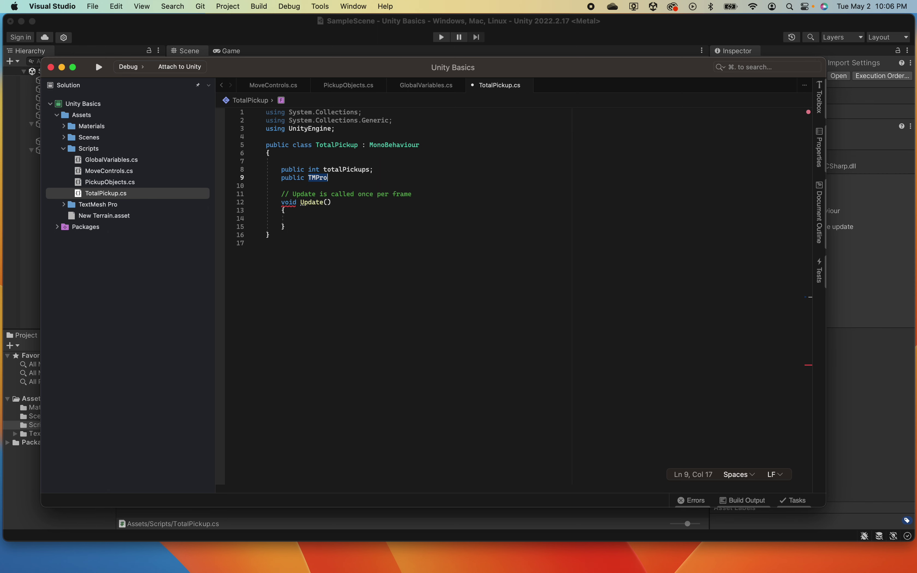
{"action": "type", "text": "."}
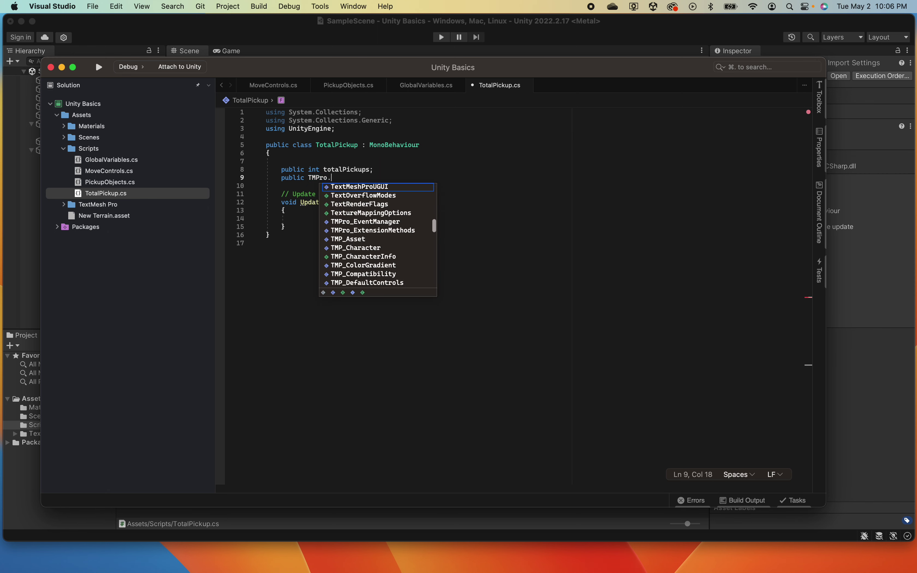
{"action": "type", "text": "Text"}
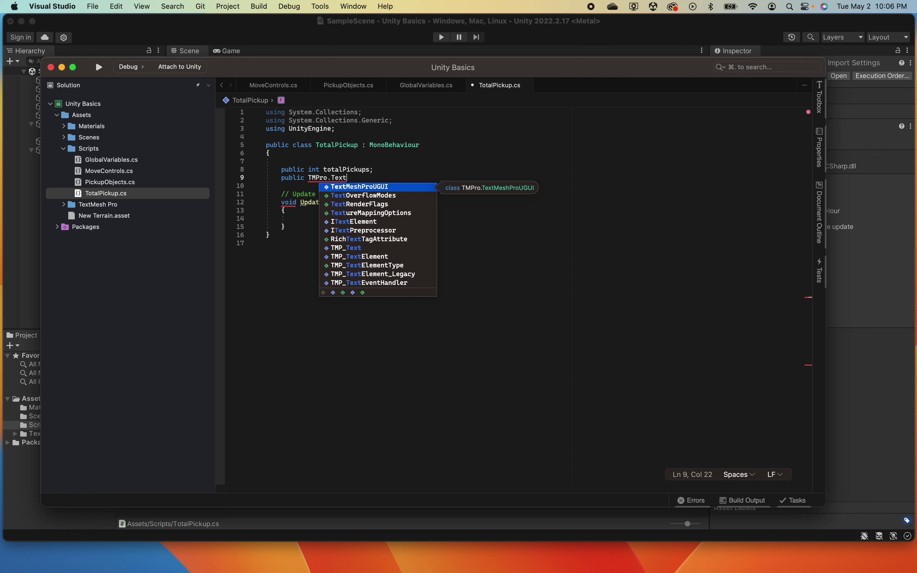
{"action": "key", "text": "Return"}
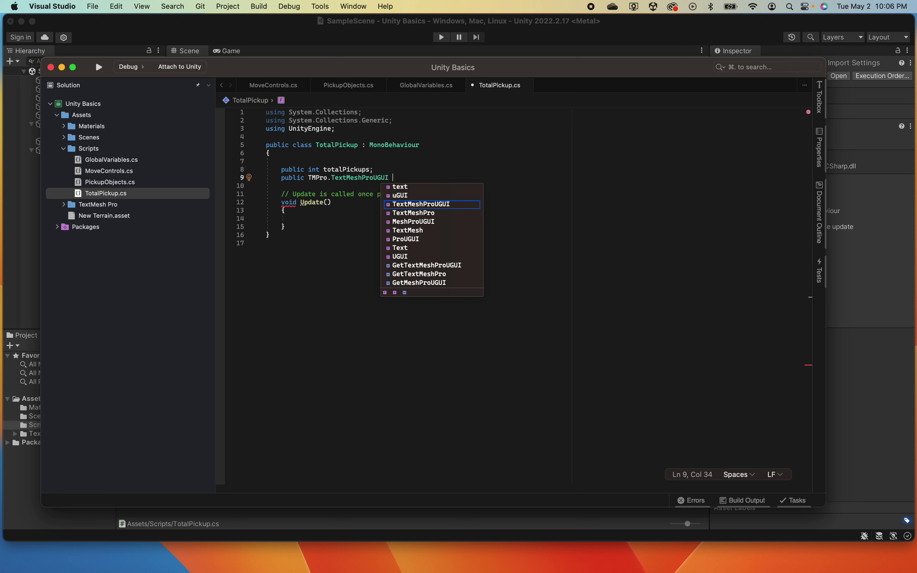
{"action": "type", "text": "pi"}
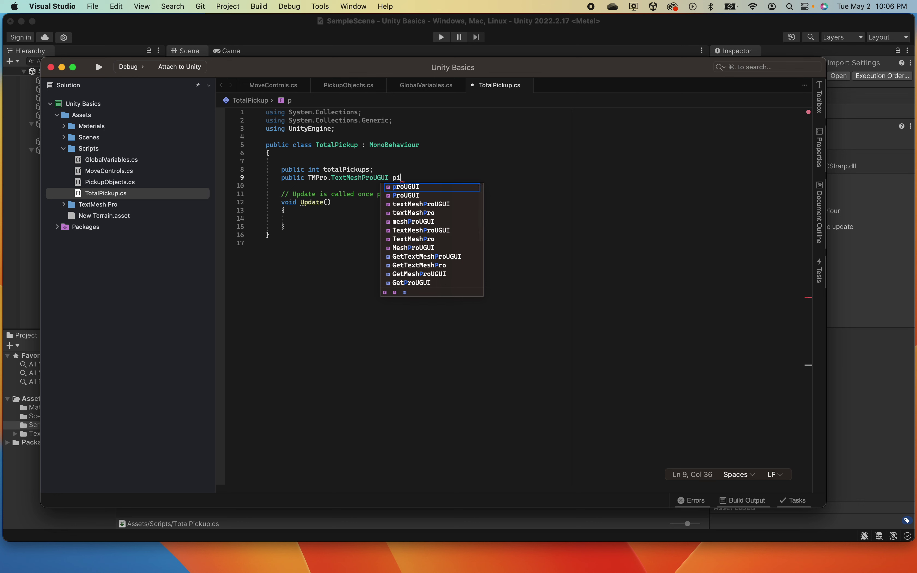
{"action": "type", "text": "ckups"}
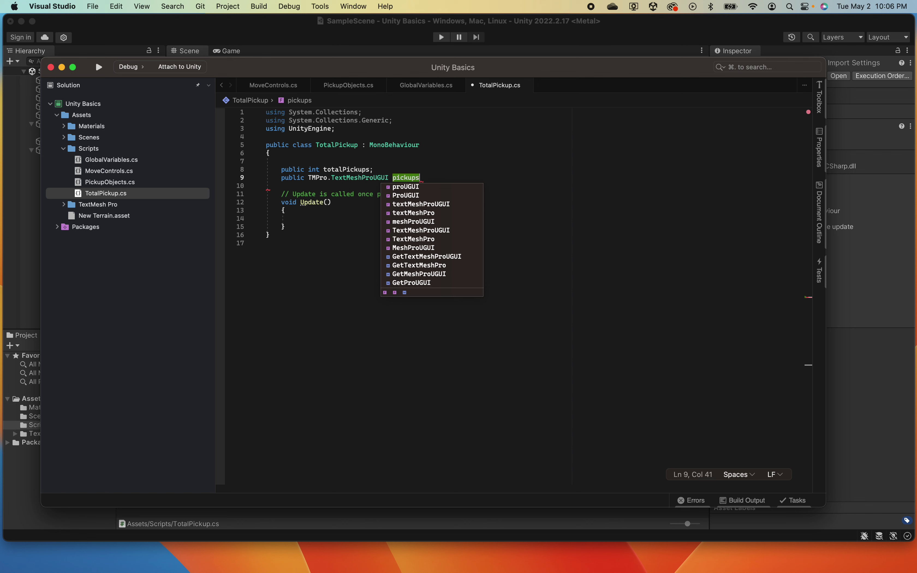
{"action": "type", "text": "Text;"}
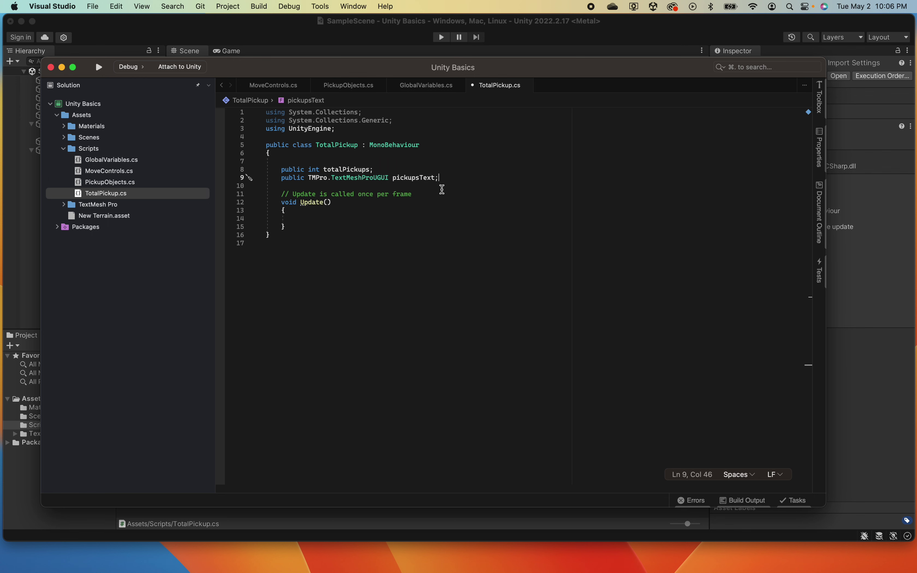
Inside the Update method, add the statement "totalPickups = GlobalVariables.pickups;"
{"action": "left_click", "coordinate": [302, 218]}
{"action": "type", "text": "totalPickups"}
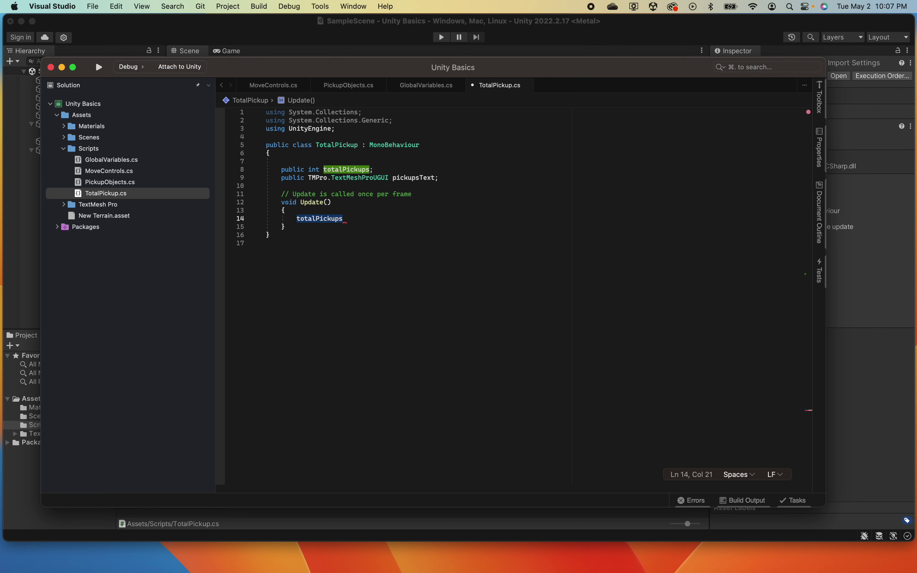
{"action": "type", "text": "= "}
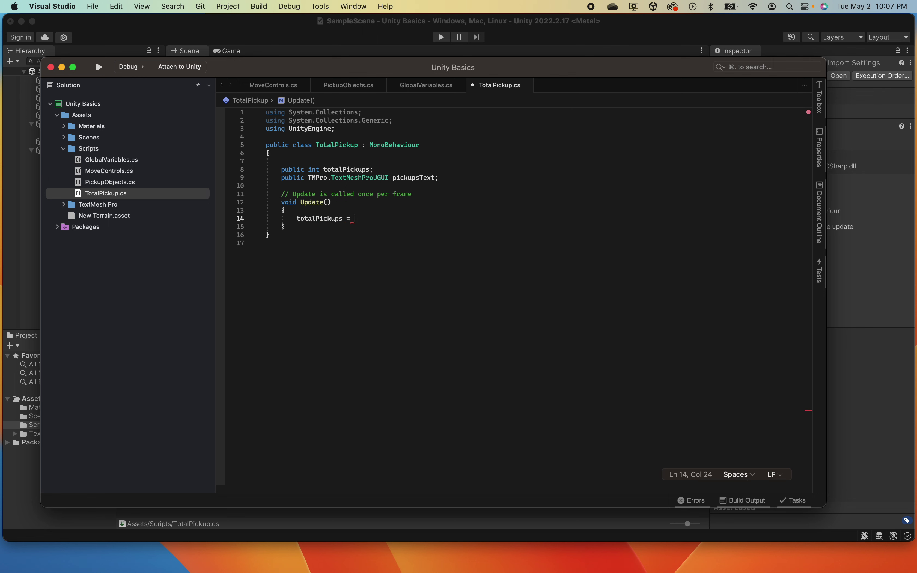
{"action": "type", "text": "GlobalVariables"}
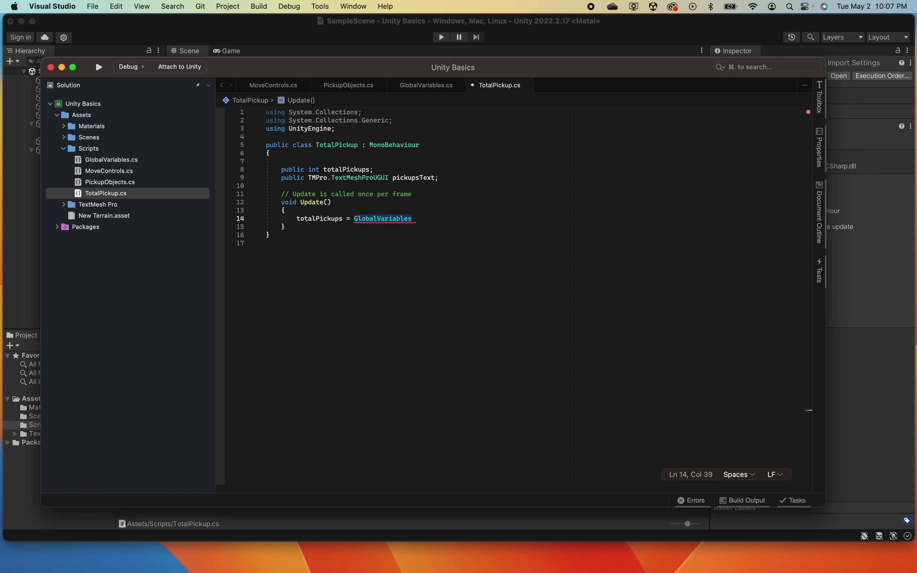
{"action": "type", "text": ".pi"}
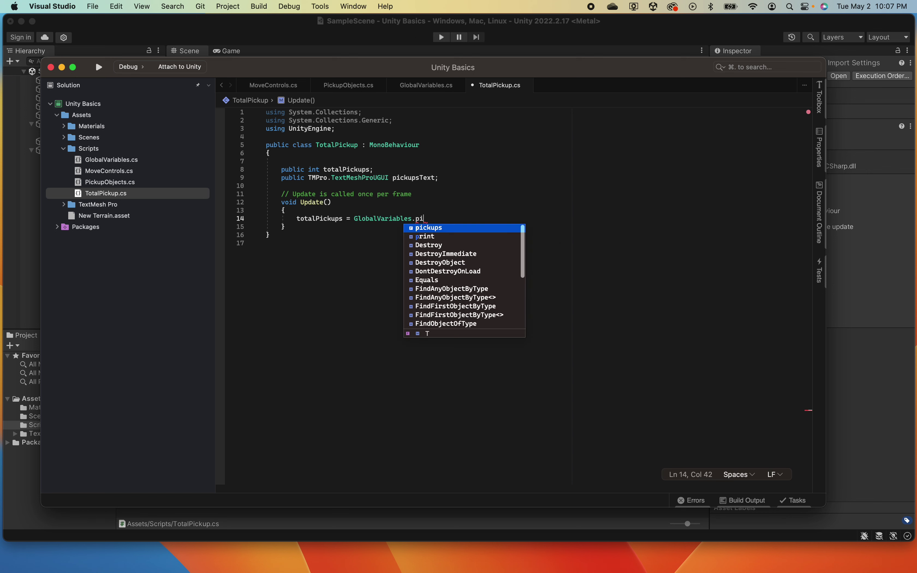
{"action": "type", "text": "ckups;"}
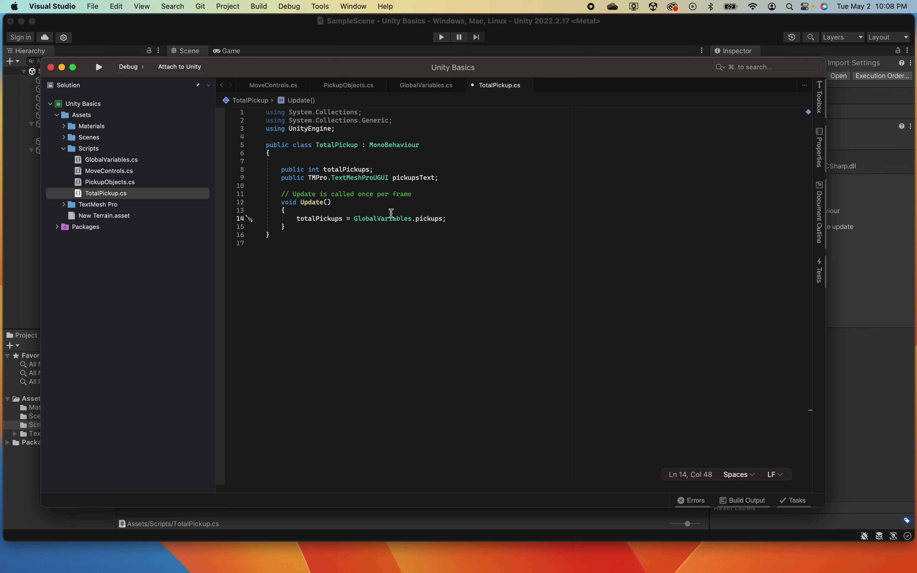
Below the totalPickups assignment in Update, add the line pickupsText.text = "TOTAL PICKUPS: " + totalPickups.ToString();
{"action": "key", "text": "Return"}
{"action": "type", "text": "pickupsTe"}
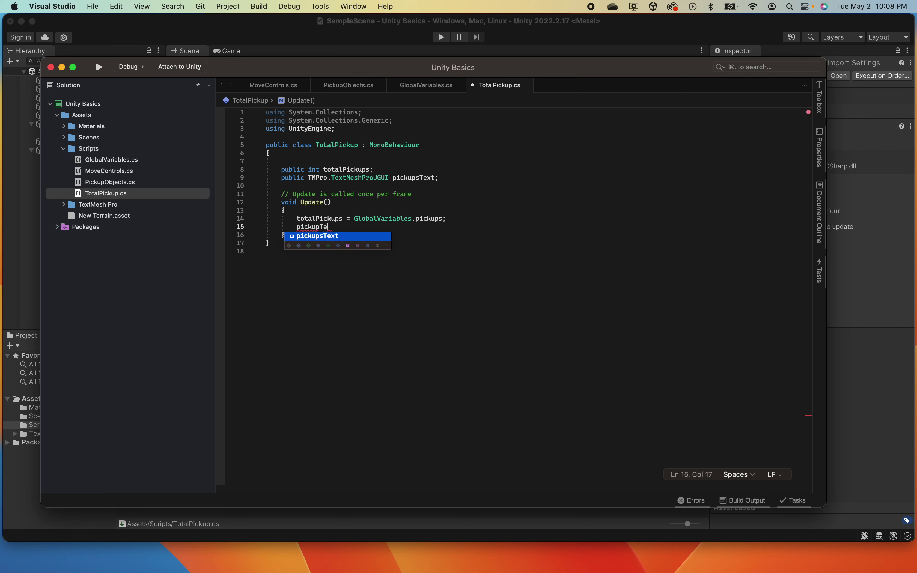
{"action": "type", "text": "xt"}
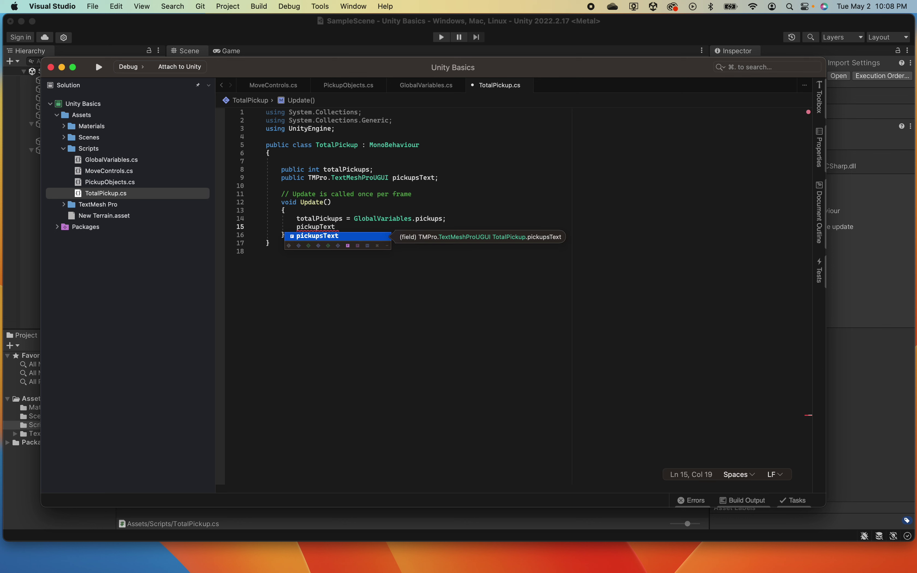
{"action": "type", "text": ".tex"}
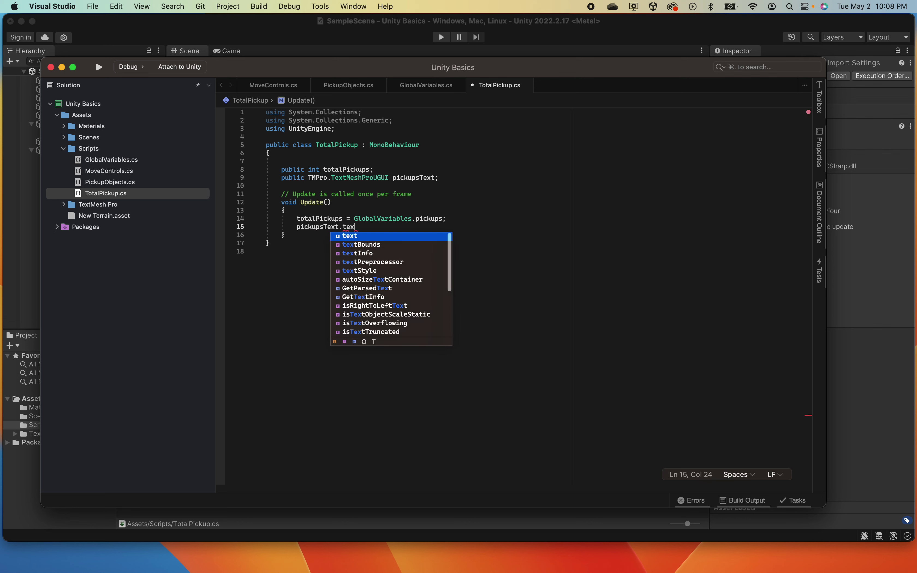
{"action": "type", "text": "t"}
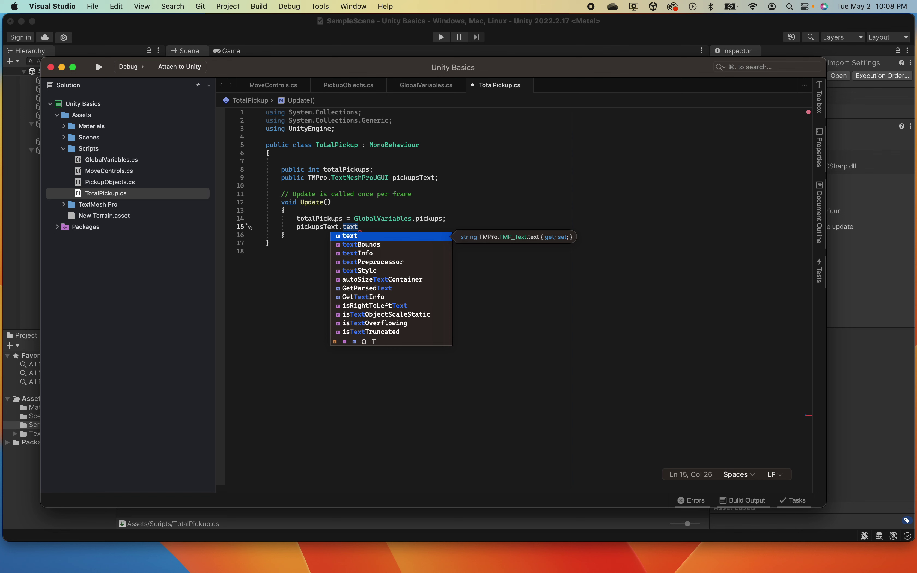
{"action": "type", "text": "= "}
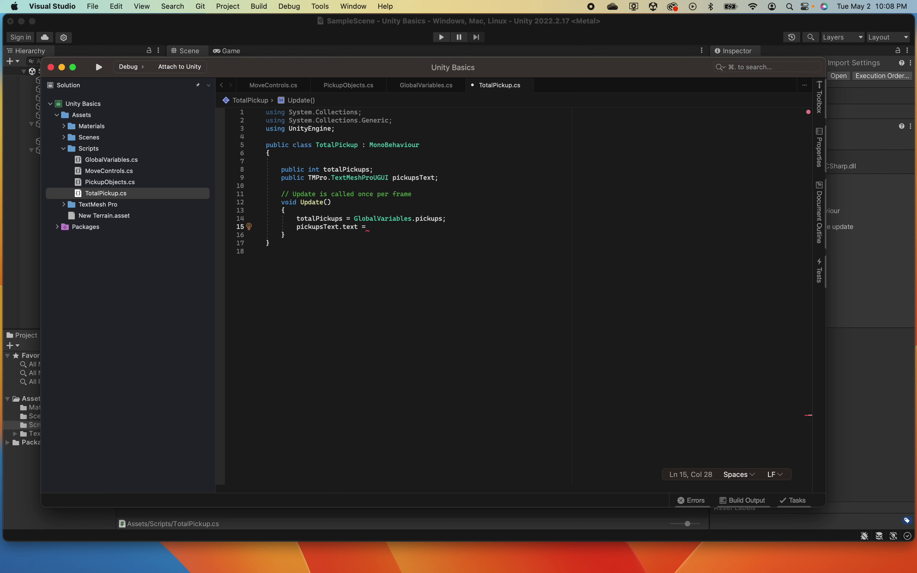
{"action": "type", "text": "\"TOTAL PICKUPS:"}
{"action": "key", "text": "Right"}
{"action": "type", "text": "+ total"}
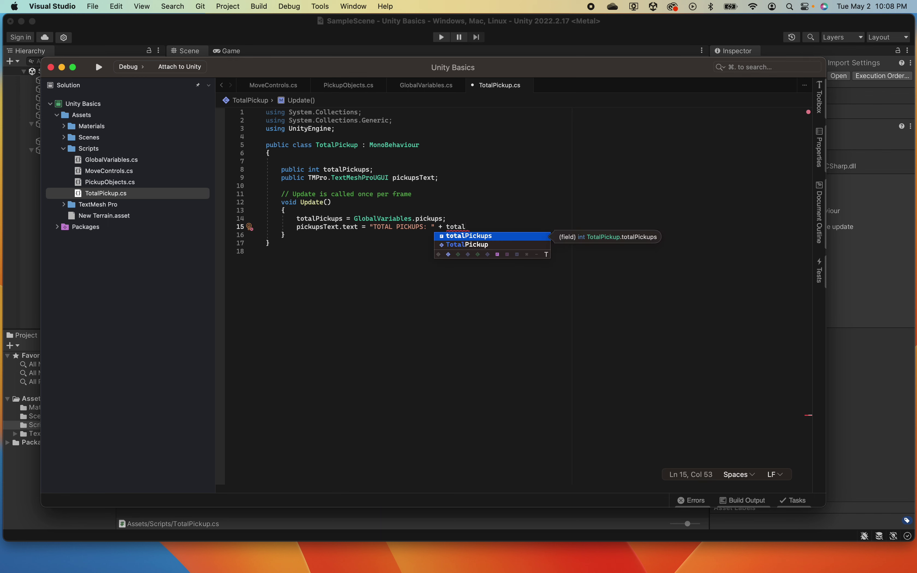
{"action": "type", "text": "Pickups"}
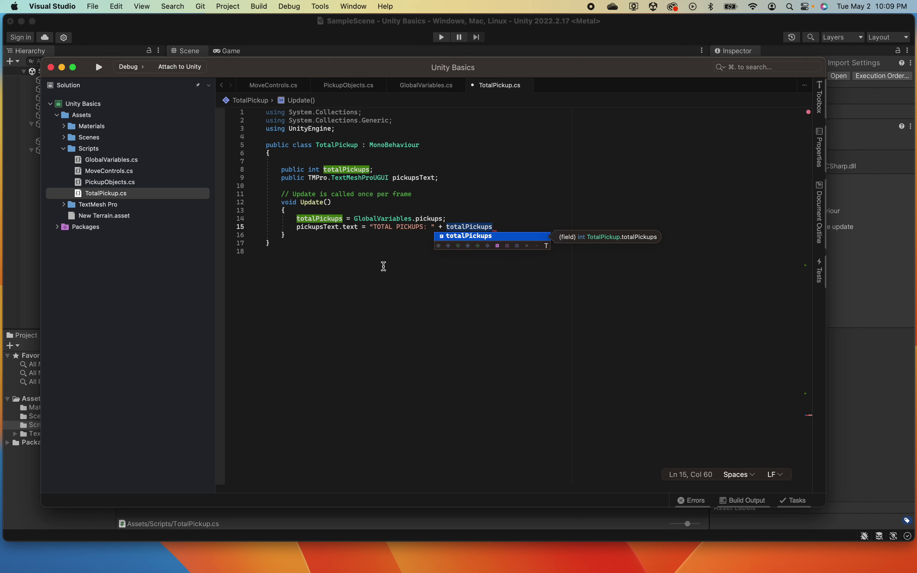
{"action": "type", "text": "."}
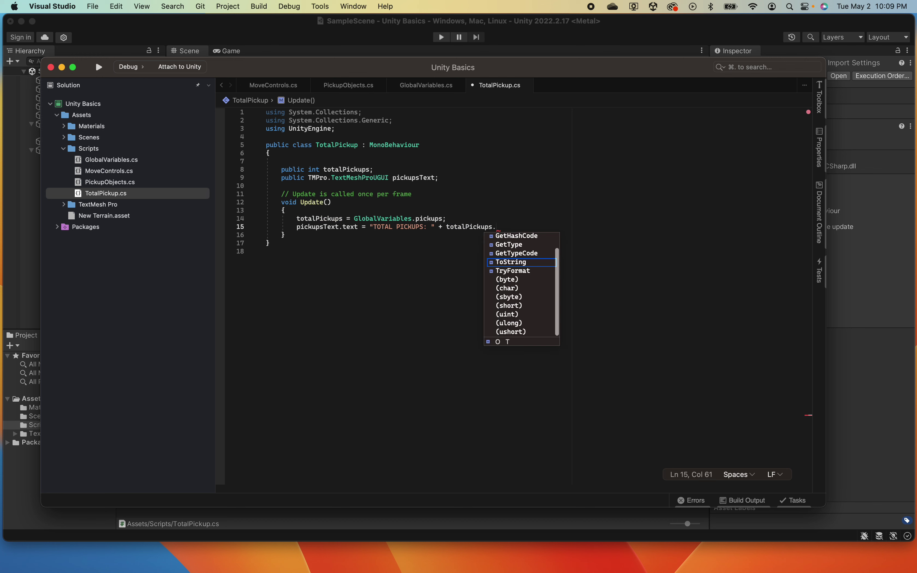
{"action": "type", "text": "To"}
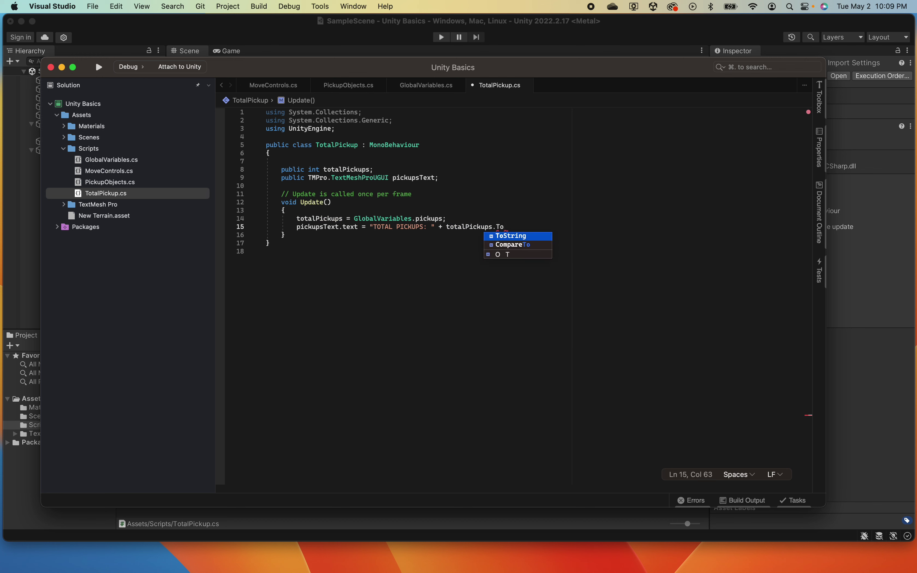
{"action": "type", "text": "String("}
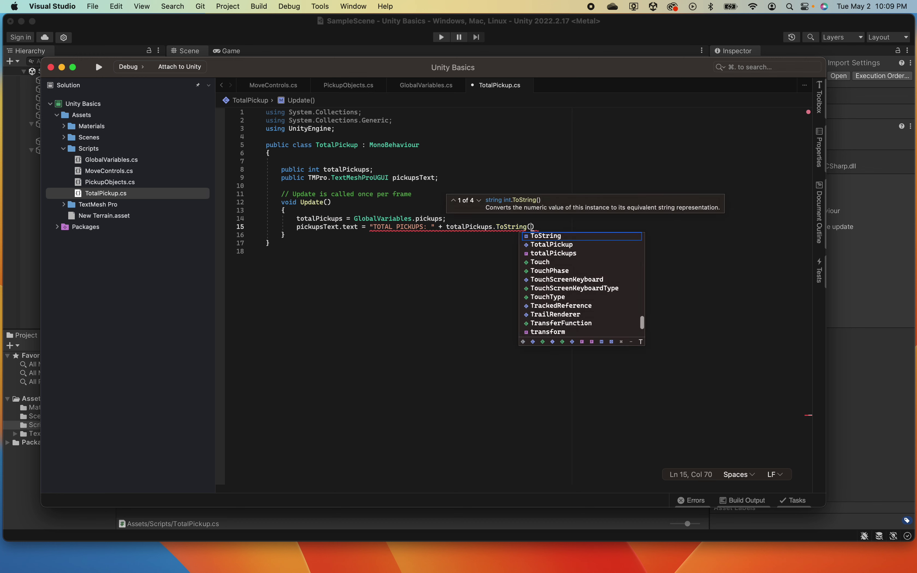
{"action": "type", "text": ");"}
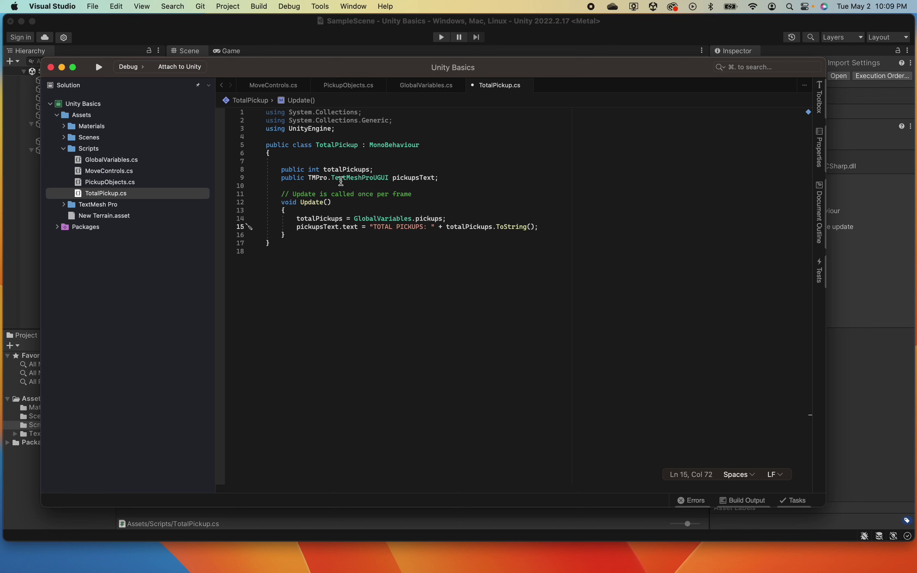
Save the TotalPickup script, close the Visual Studio solution window and return to the script asset in Unity
{"action": "mouse_move", "coordinate": [397, 181]}
{"action": "key", "text": "super+s"}
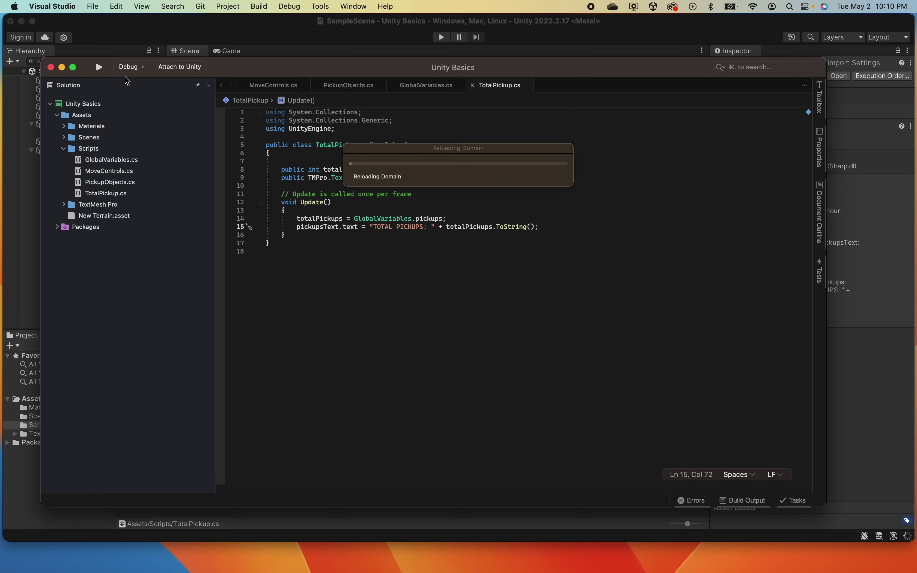
{"action": "left_click", "coordinate": [52, 68]}
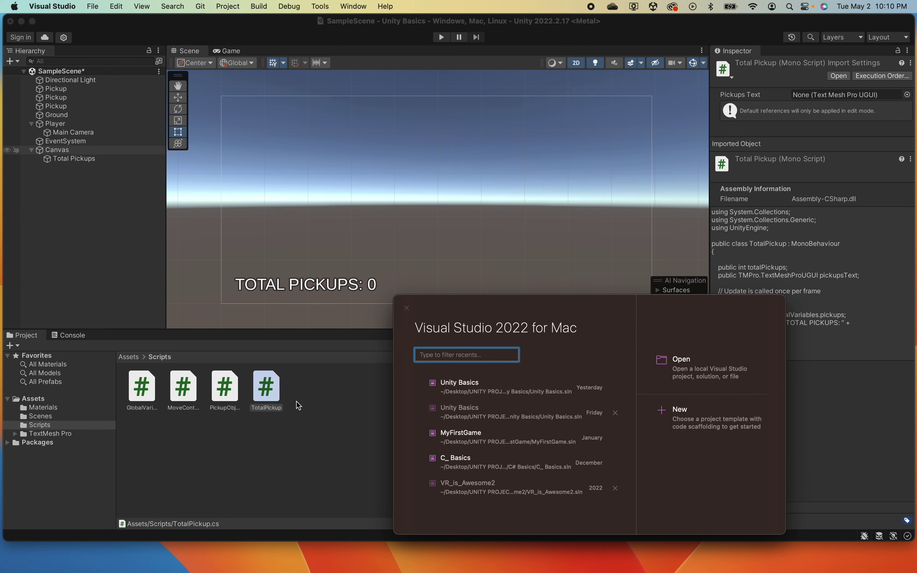
{"action": "left_click", "coordinate": [280, 393]}
{"action": "left_click", "coordinate": [268, 391]}
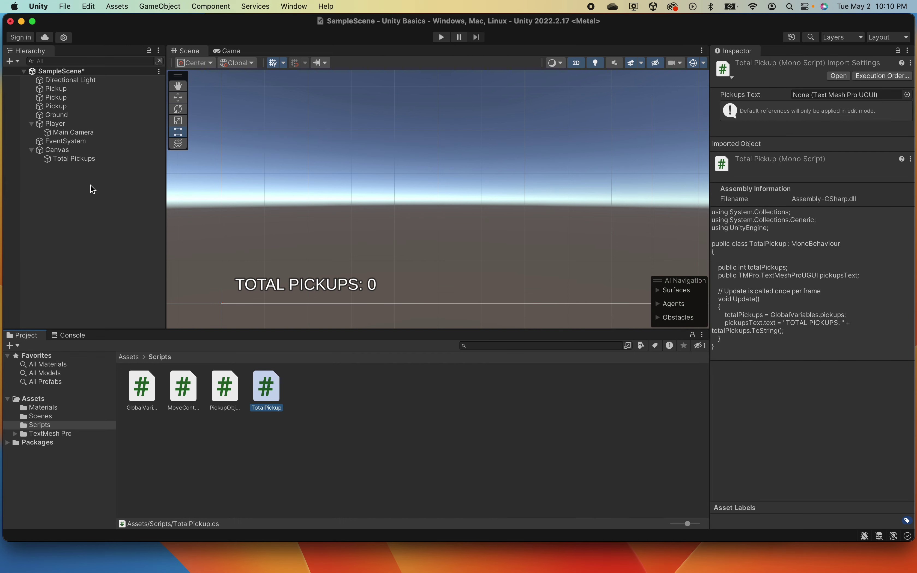
Attach the TotalPickup script to the Total Pickups text object and assign that same object to the script's Pickups Text field
{"action": "left_click", "coordinate": [75, 160]}
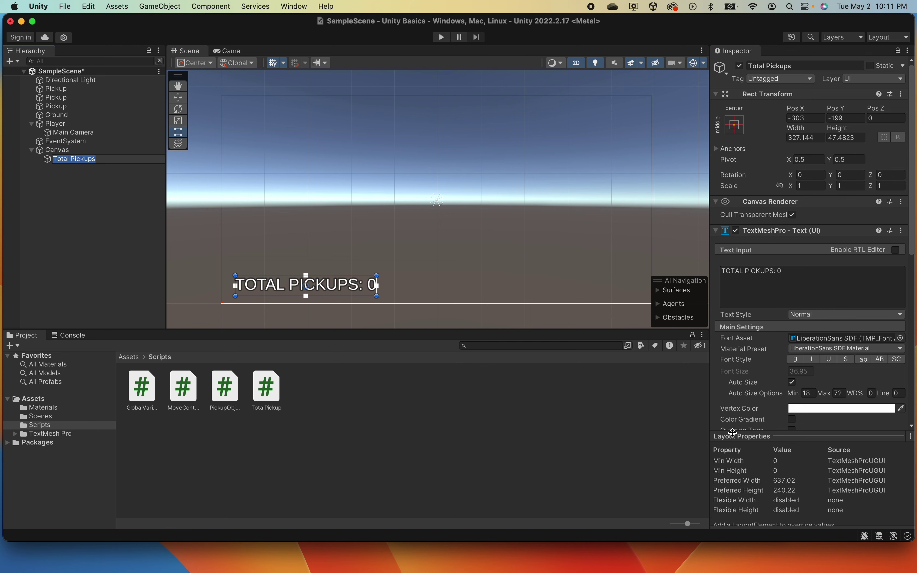
{"action": "scroll", "coordinate": [764, 381], "scroll_direction": "down", "scroll_amount": 10}
{"action": "left_click_drag", "start_coordinate": [266, 389], "coordinate": [759, 245]}
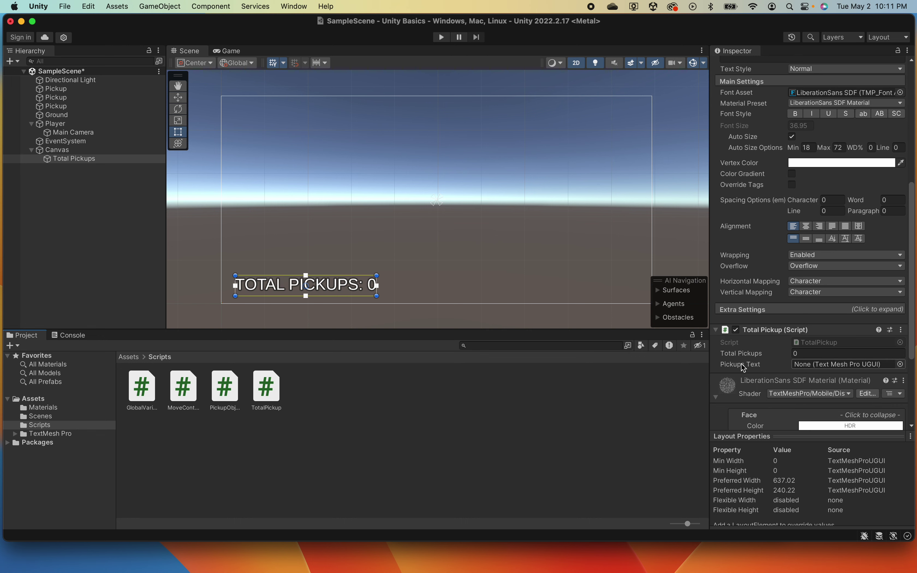
{"action": "left_click", "coordinate": [716, 398]}
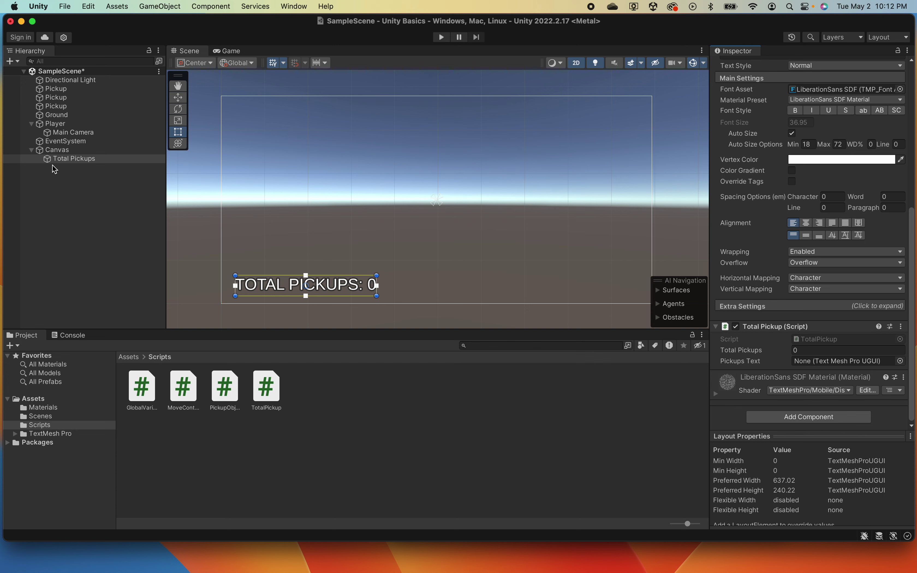
{"action": "left_click_drag", "start_coordinate": [51, 159], "coordinate": [800, 362]}
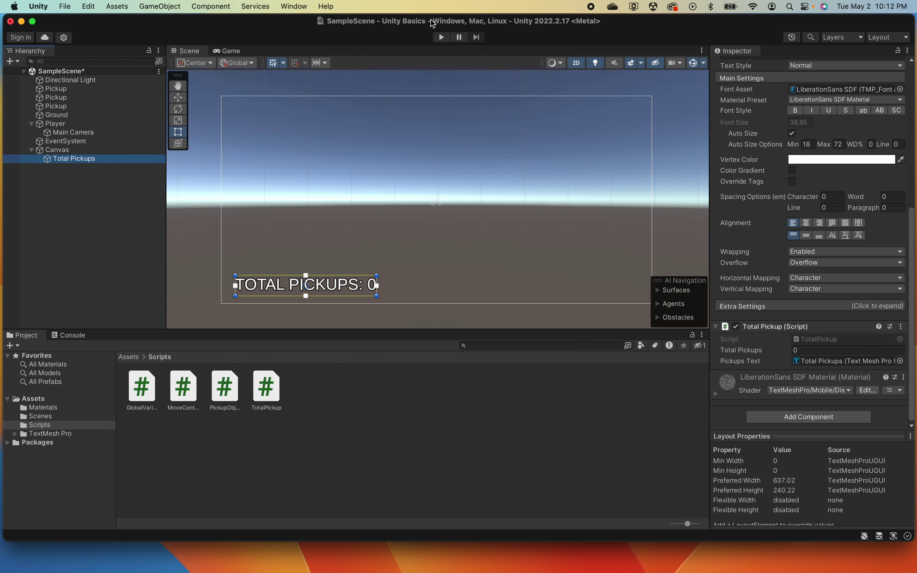
Run the scene in Play mode and steer the player cube into all three pickups to test the on-screen counter
{"action": "left_click", "coordinate": [442, 37]}
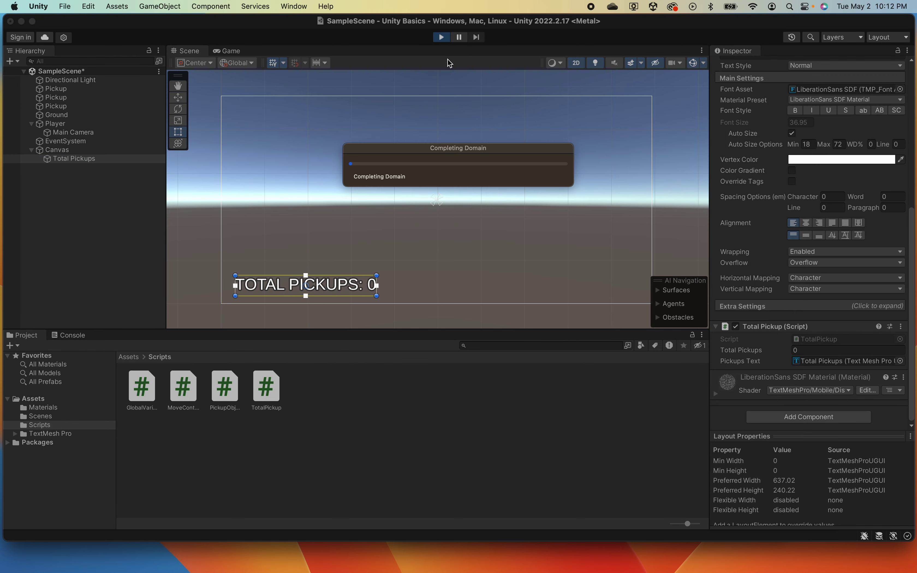
{"action": "key", "text": "w"}
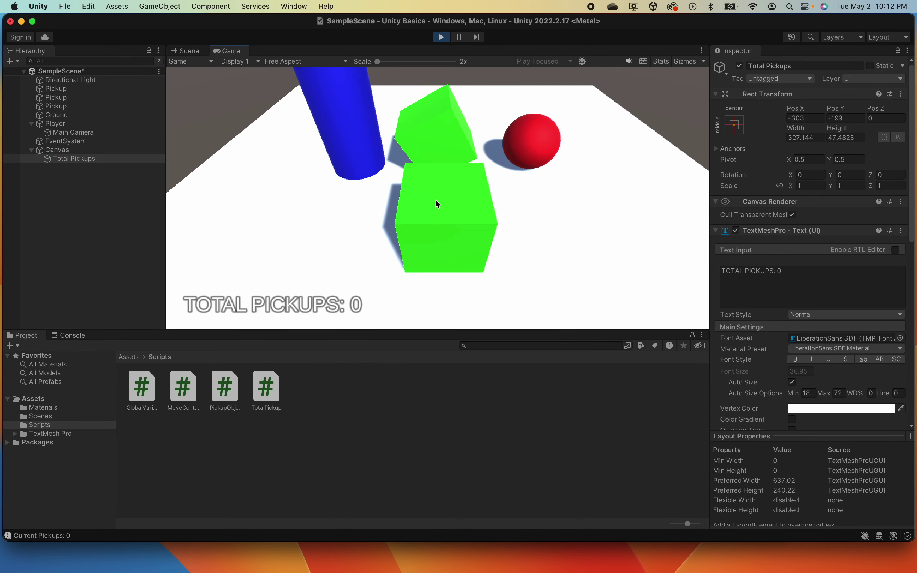
{"action": "key", "text": "d"}
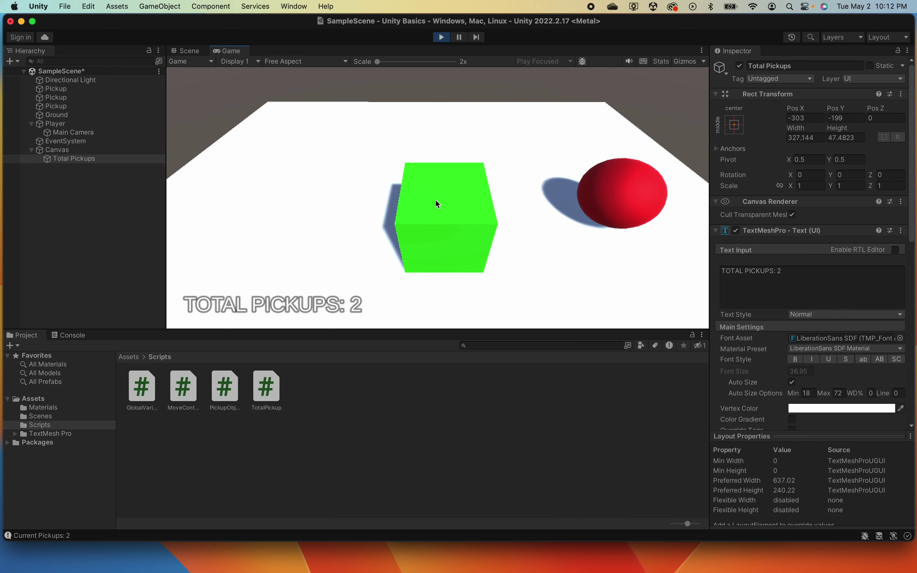
{"action": "key", "text": "a"}
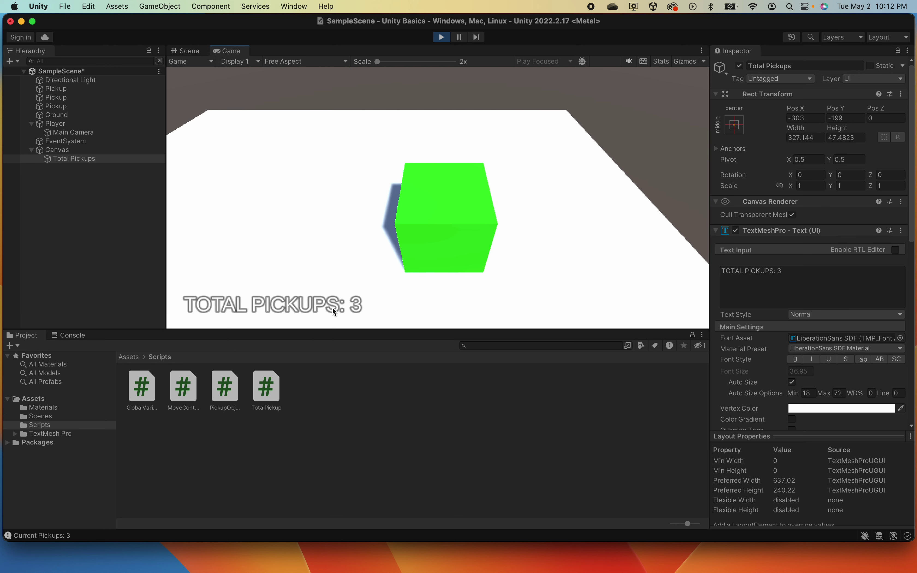
Move the player cube around the ground to compare the label with the console's pickup count, and exit Play mode
{"action": "key", "text": "a"}
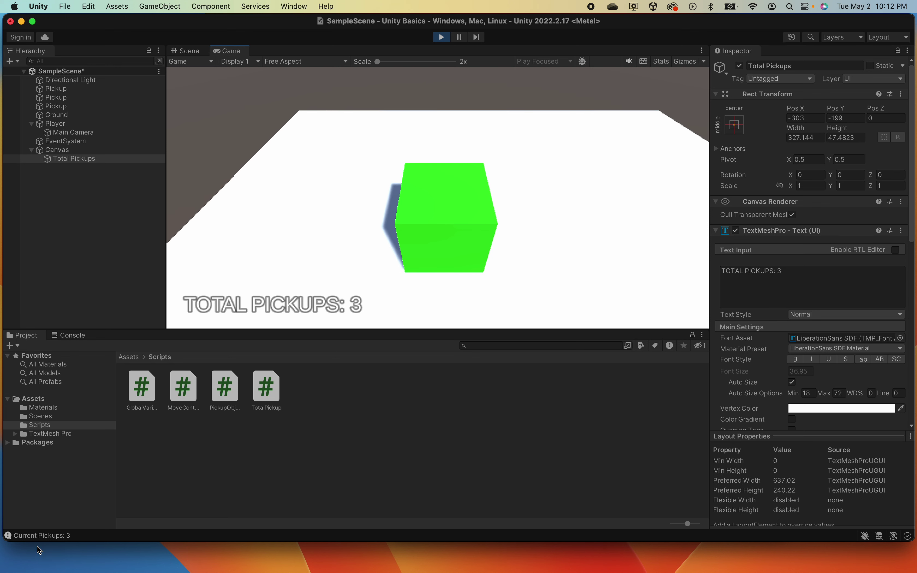
{"action": "key", "text": "d"}
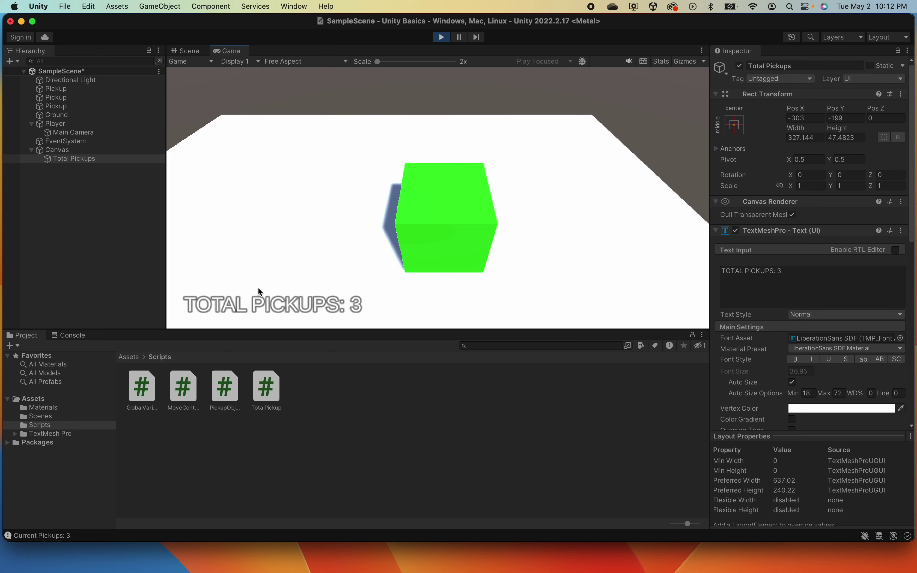
{"action": "key", "text": "d"}
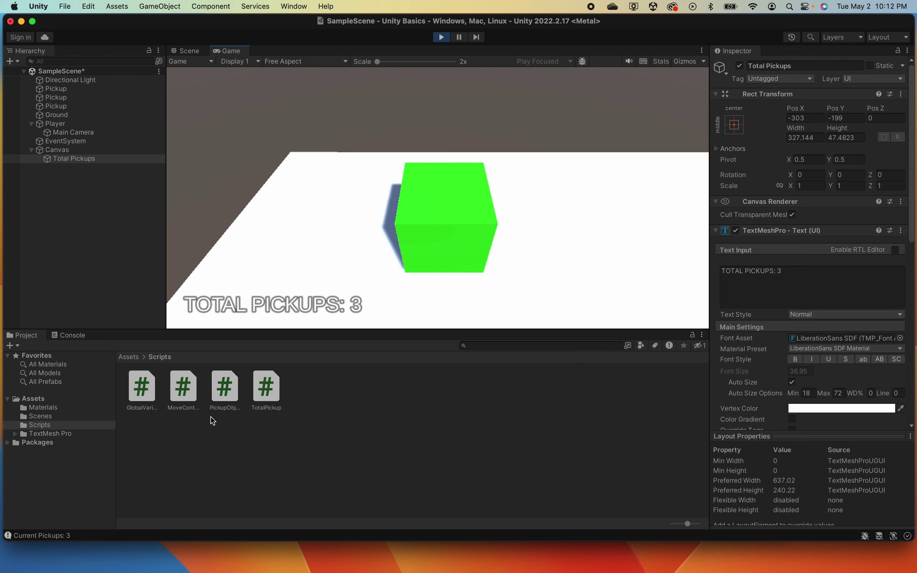
{"action": "key", "text": "d"}
{"action": "key", "text": "d"}
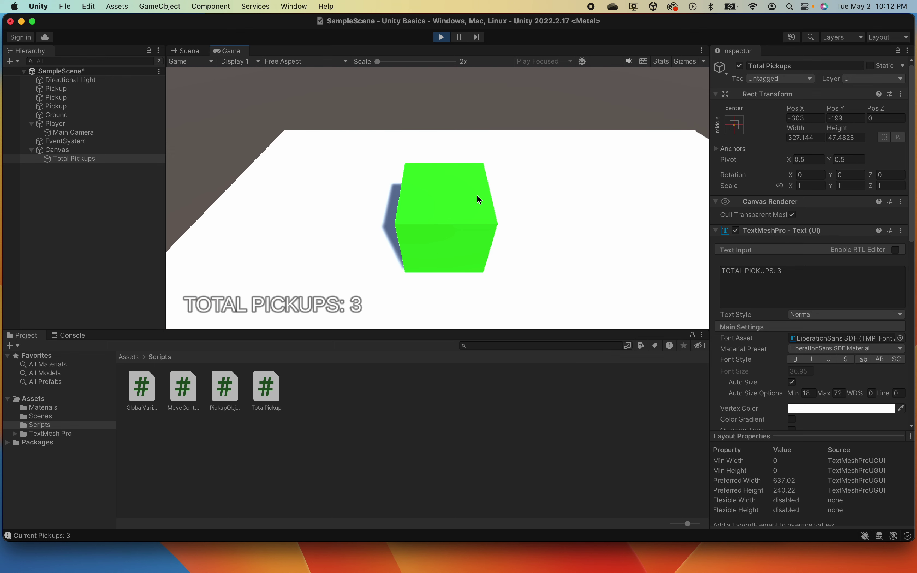
{"action": "left_click", "coordinate": [442, 37]}
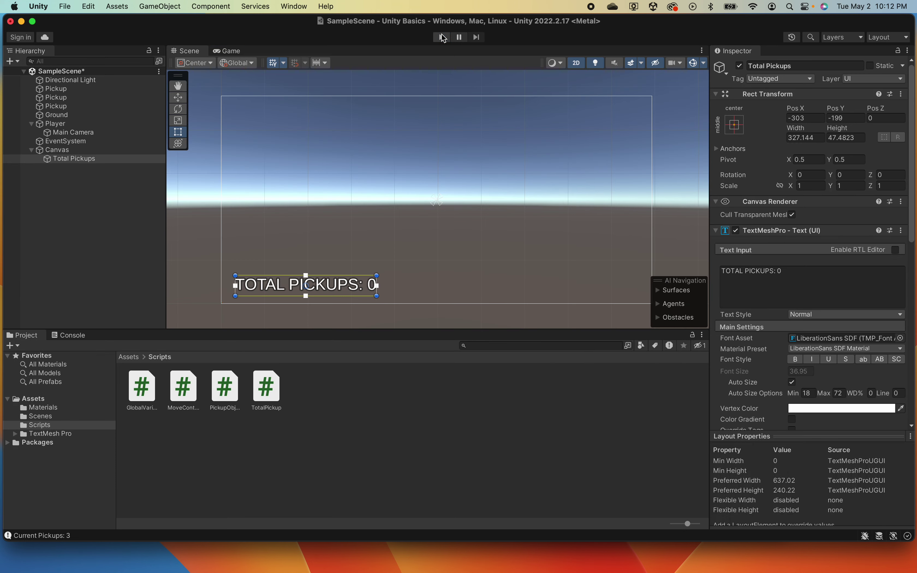